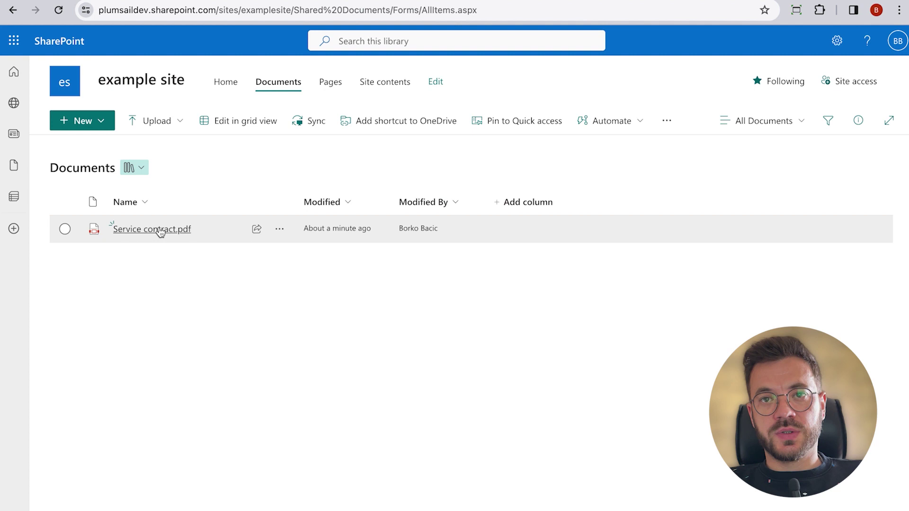
Step: Open Service contract.pdf in the SharePoint viewer and zoom it to 125%
mouse_move(160, 232)
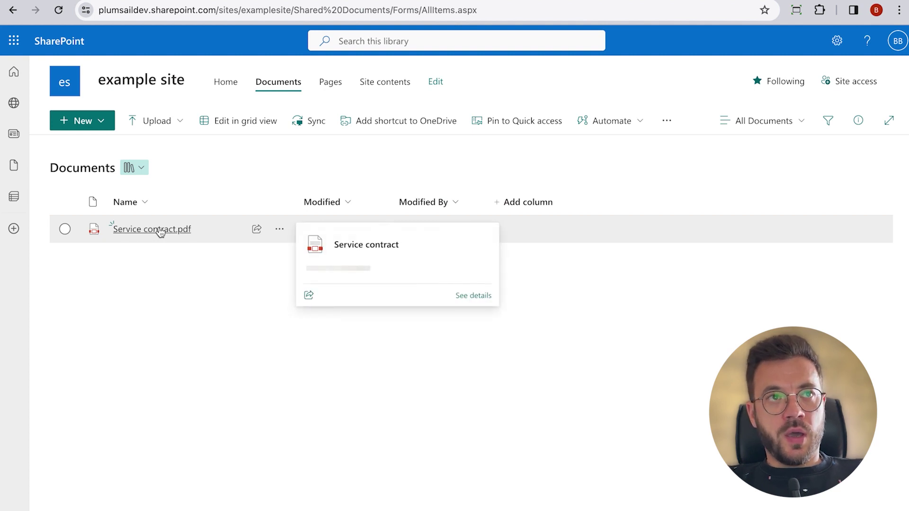
left_click(160, 231)
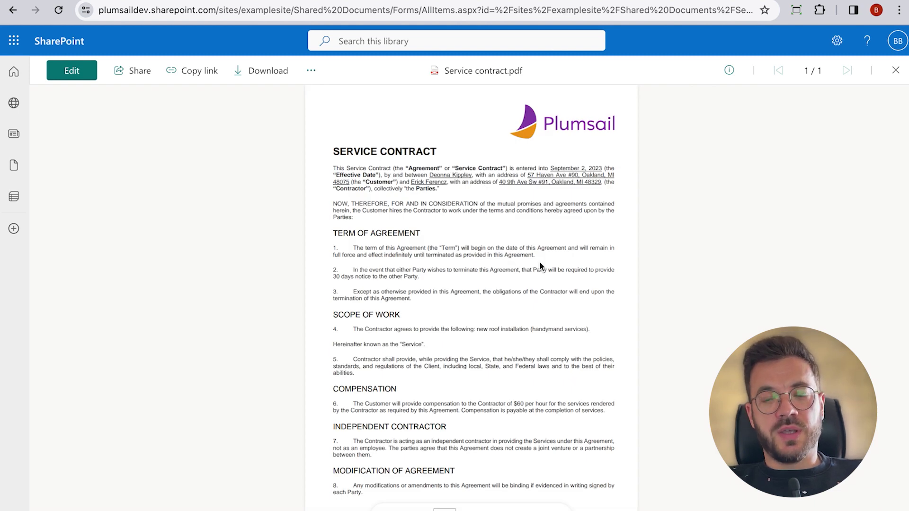
left_click(502, 508)
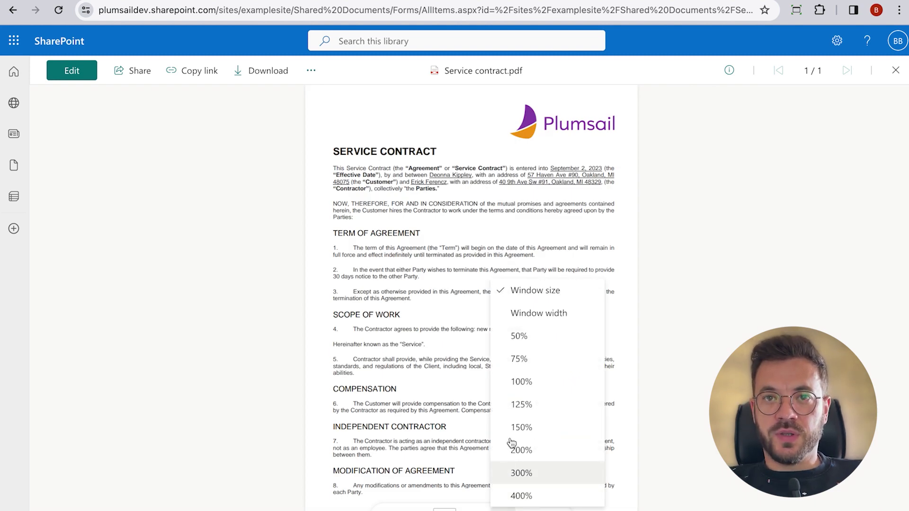
left_click(524, 405)
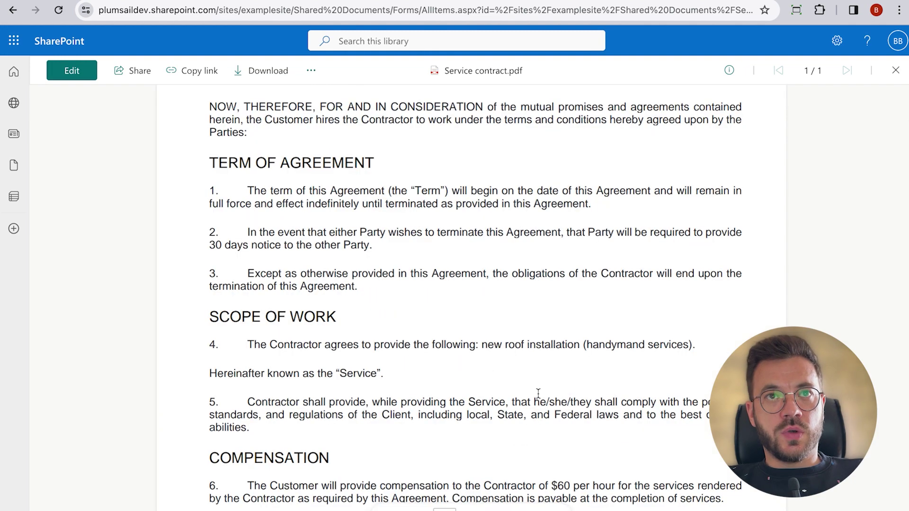
Step: Scroll through the PDF's contract and invoice pages
scroll(539, 393, "up", 5)
scroll(538, 393, "down", 5)
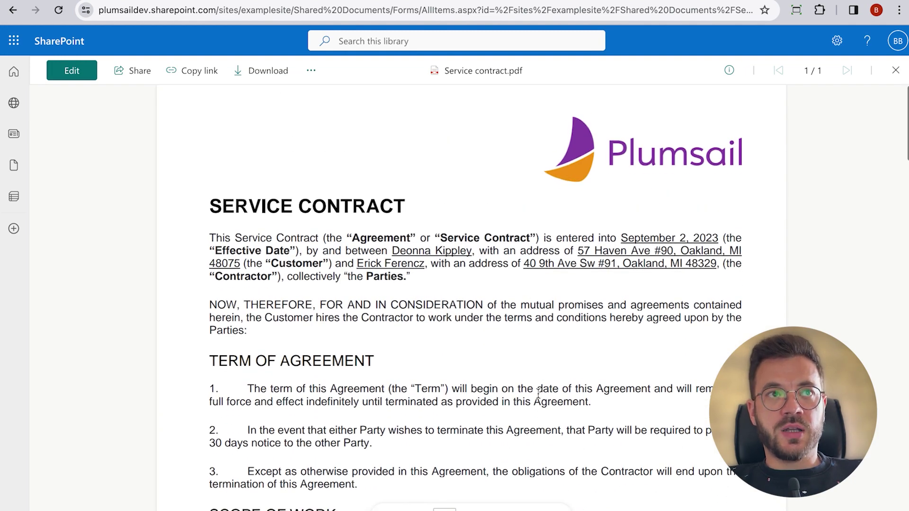
scroll(538, 394, "down", 10)
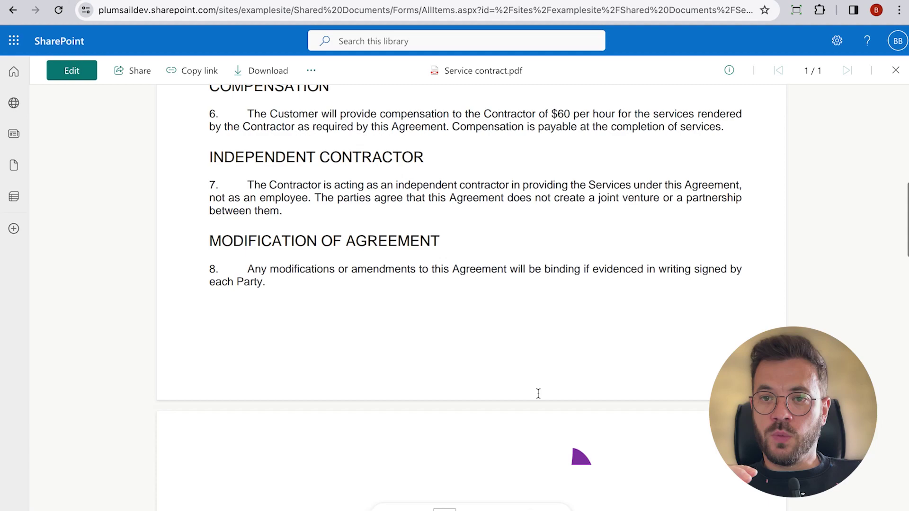
scroll(538, 393, "down", 10)
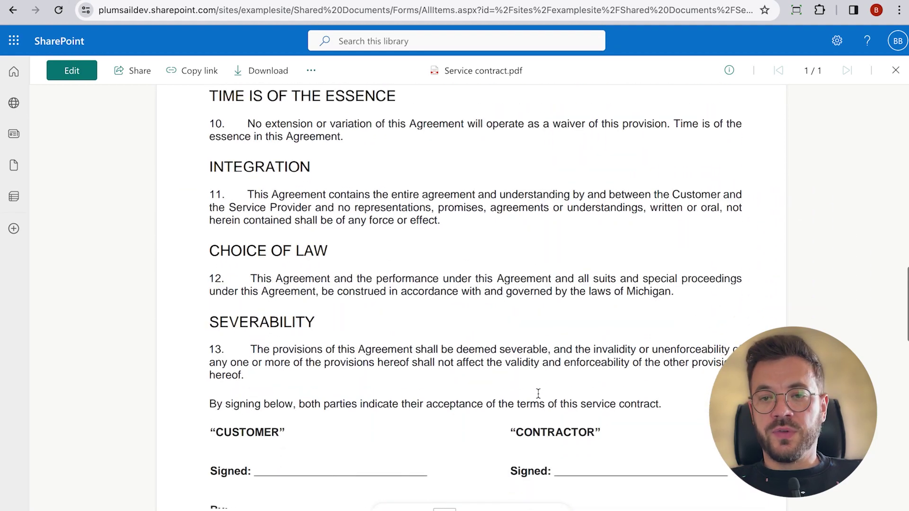
scroll(539, 393, "down", 10)
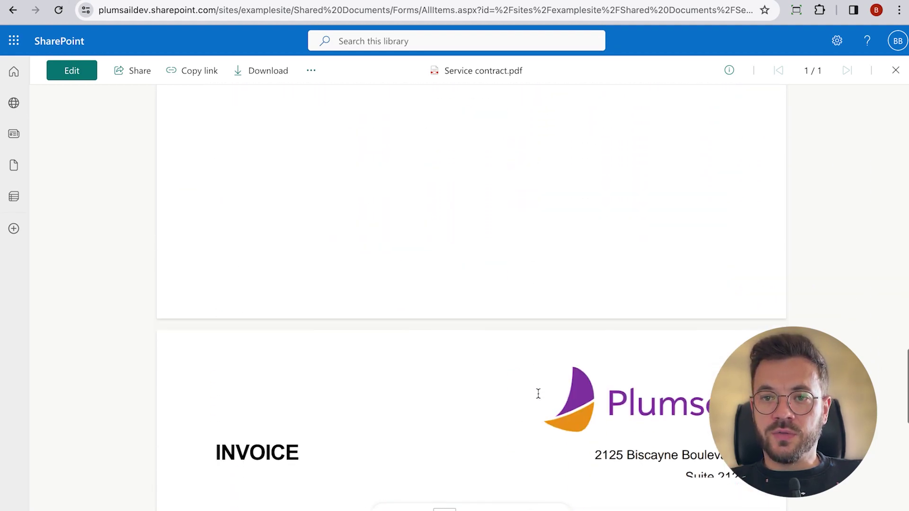
scroll(538, 393, "down", 3)
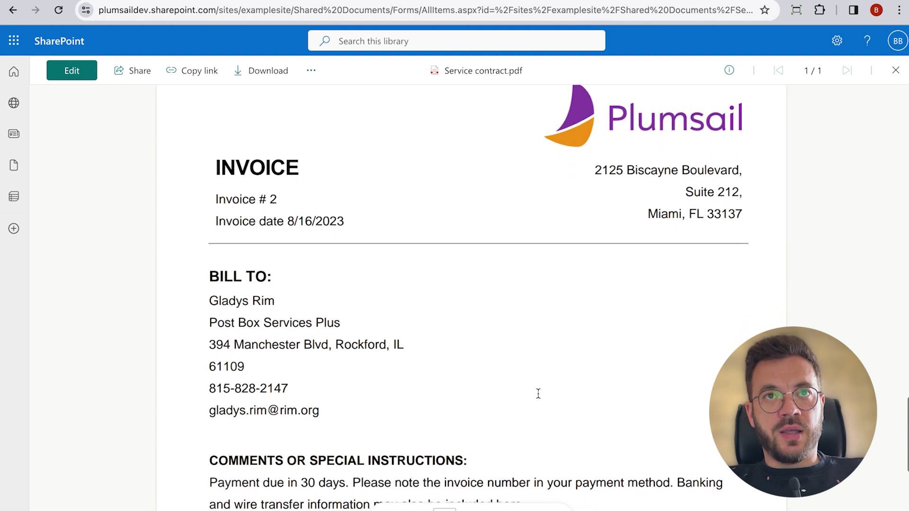
scroll(538, 393, "down", 4)
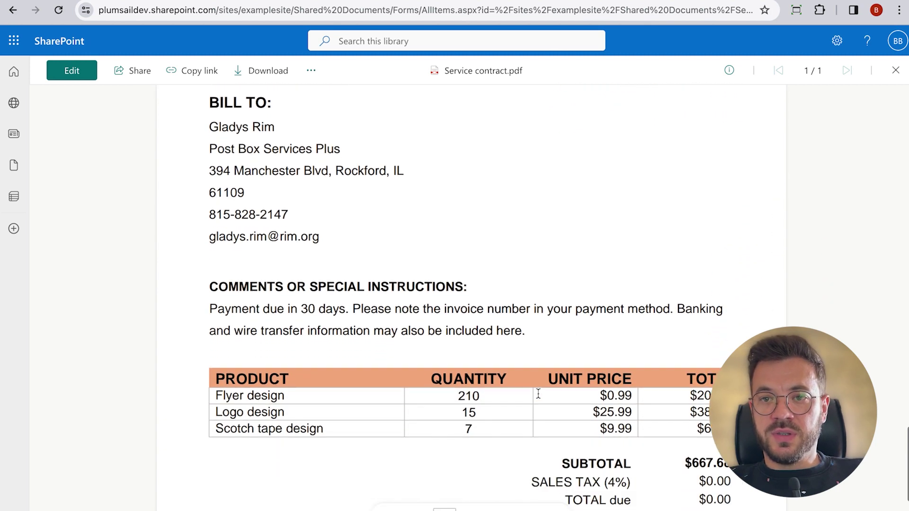
scroll(538, 393, "down", 3)
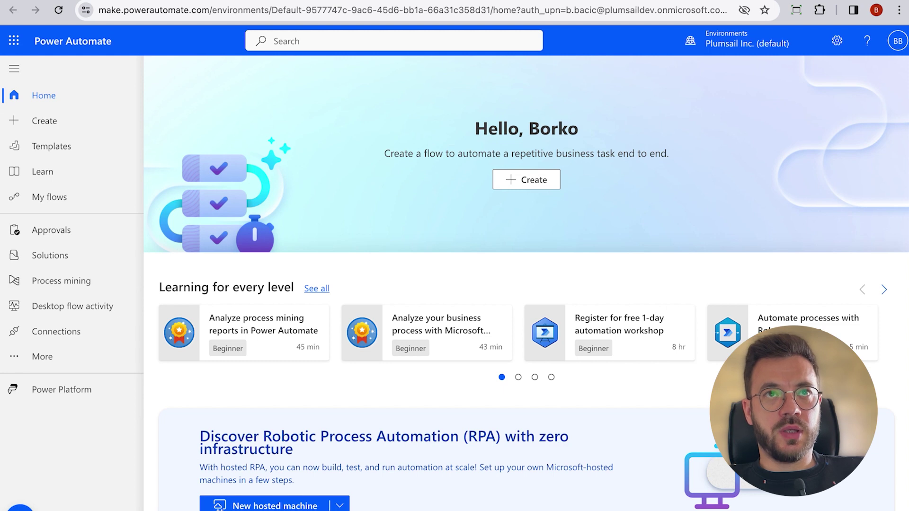
Step: Create automated cloud flow 'Split PDF files' using SharePoint's 'When a file is created or modified (properties only)' trigger
left_click(543, 190)
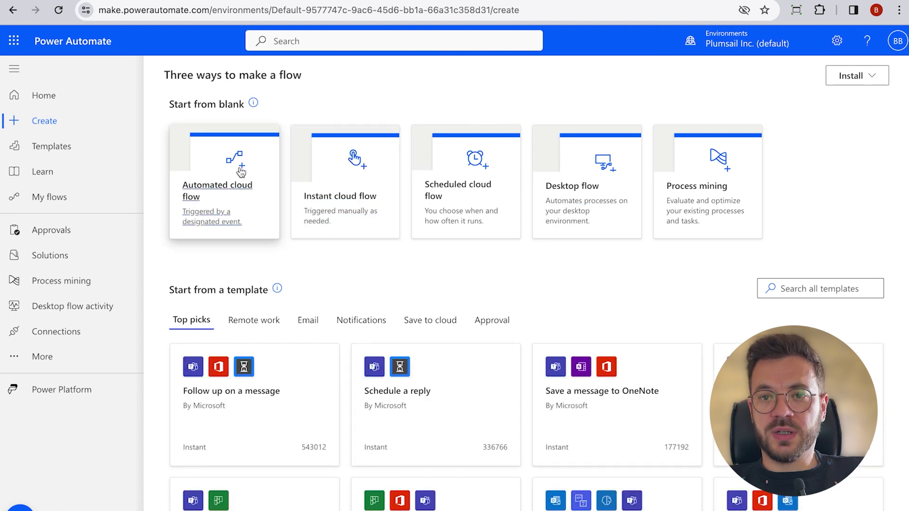
left_click(240, 166)
left_click(516, 176)
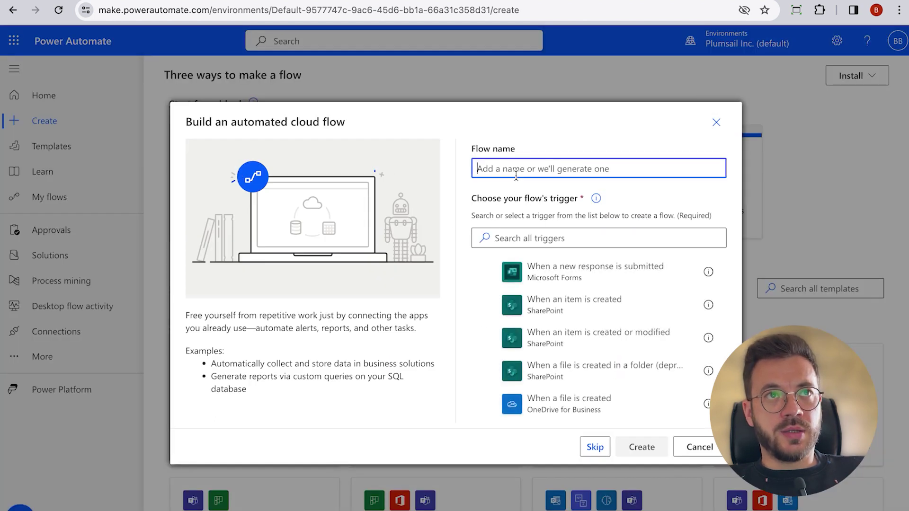
type("S")
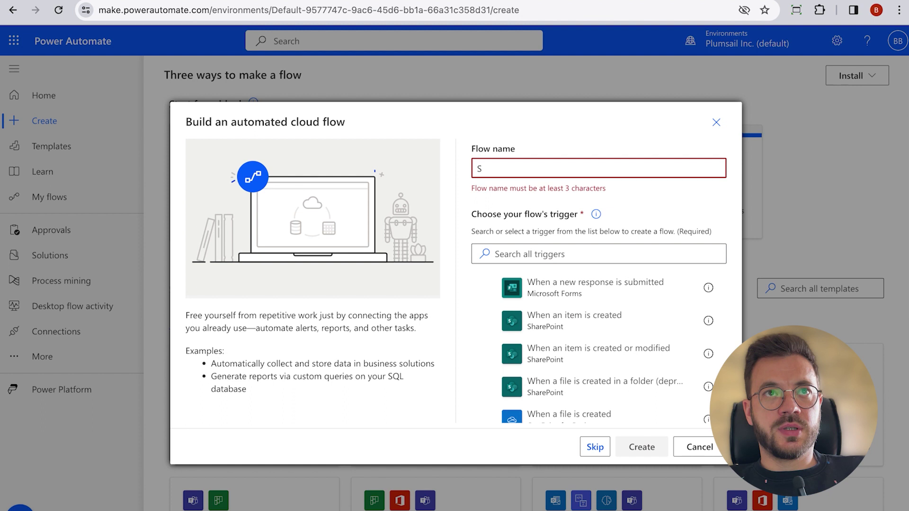
type("plit PDF")
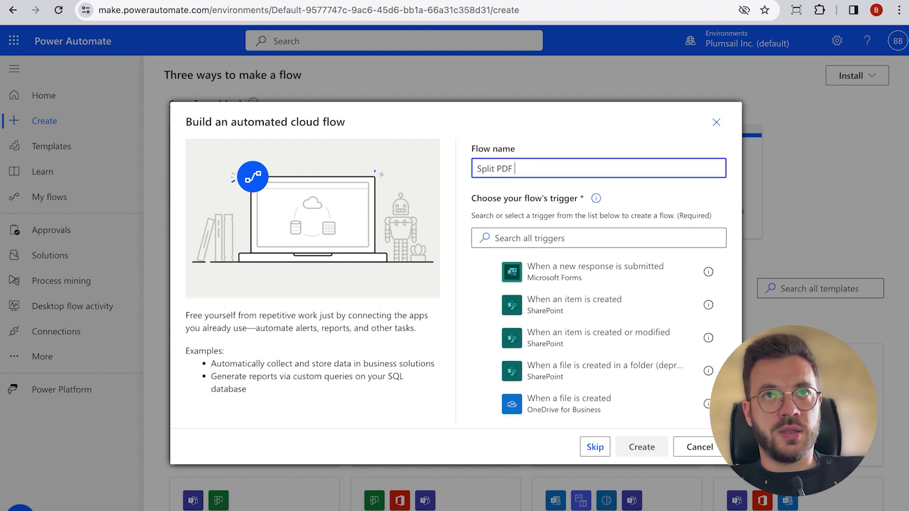
type(" files")
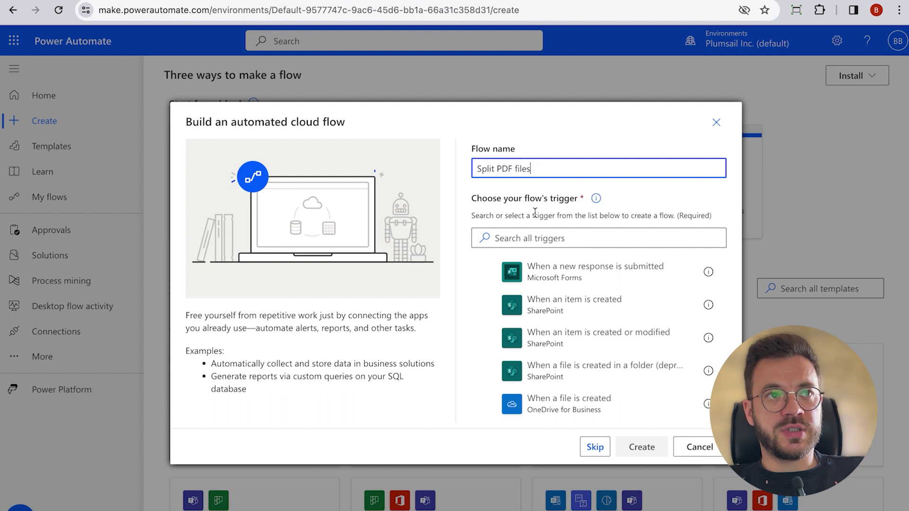
left_click(534, 237)
type("when a ")
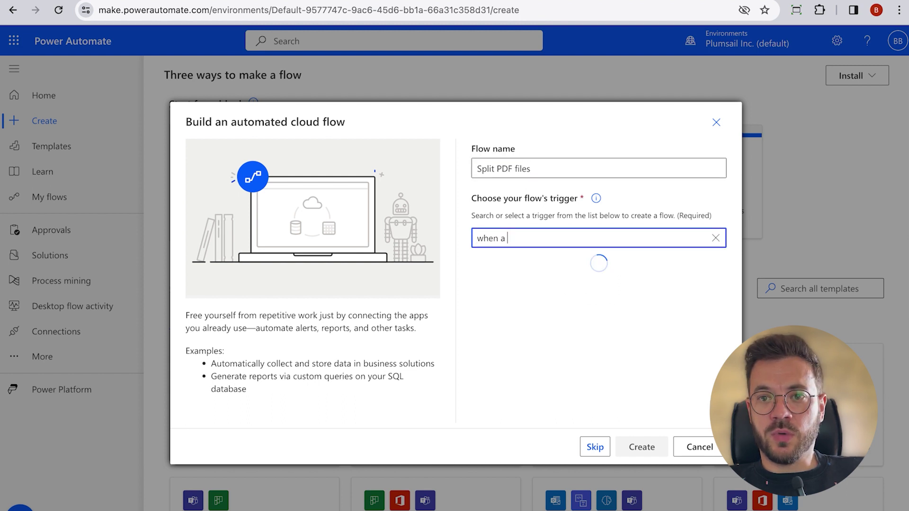
type("file is created or m")
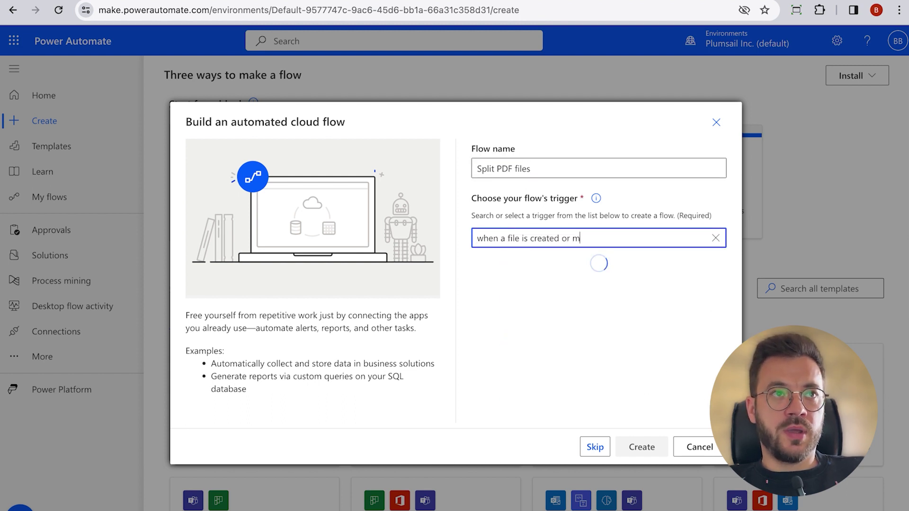
type("odified")
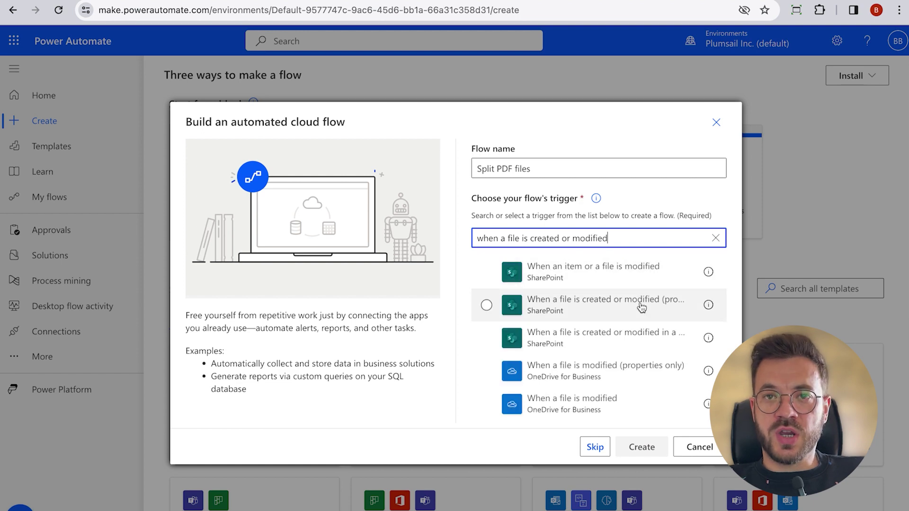
left_click(641, 307)
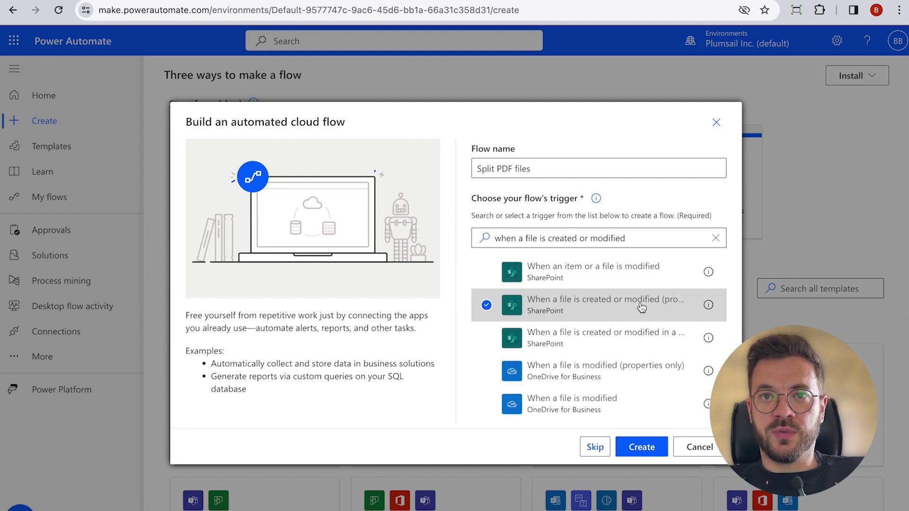
left_click(665, 443)
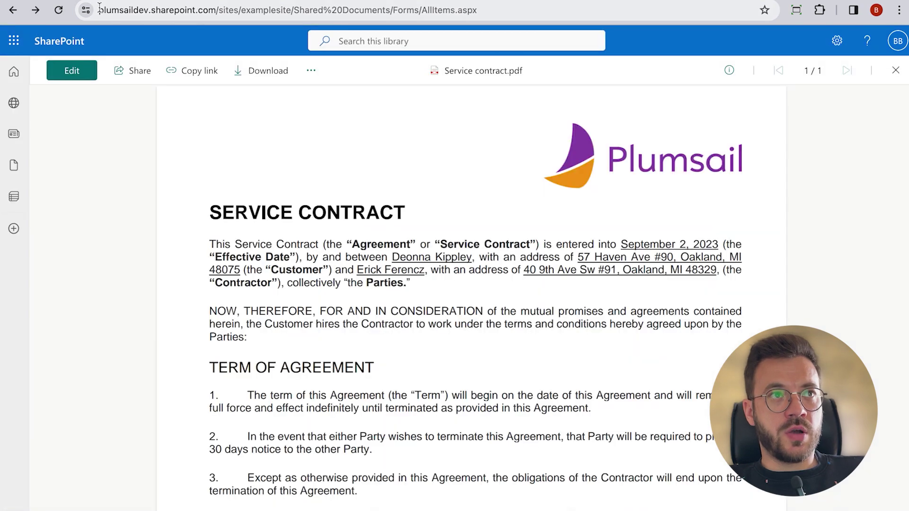
Step: Point the trigger at the example site and its Documents library
left_click_drag(100, 10, 294, 10)
key("ctrl+c")
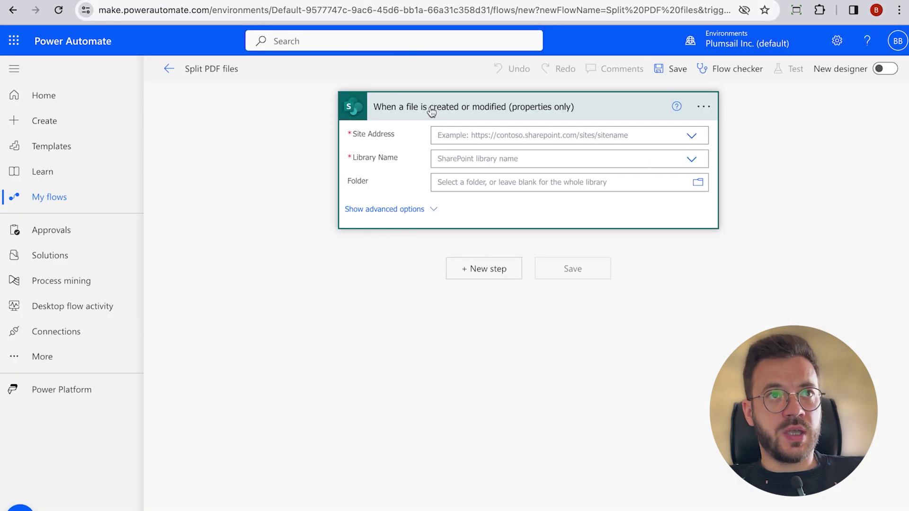
left_click(450, 134)
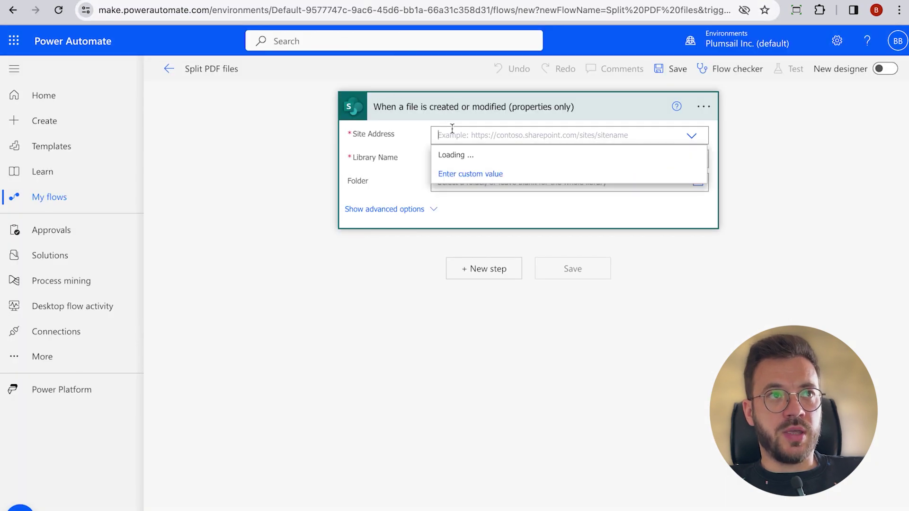
key("ctrl+v")
left_click(639, 155)
left_click(603, 159)
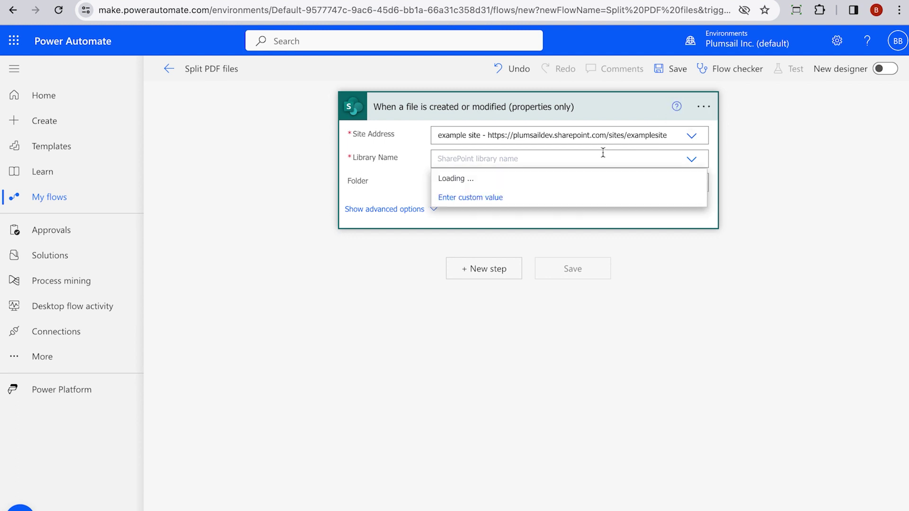
left_click(487, 179)
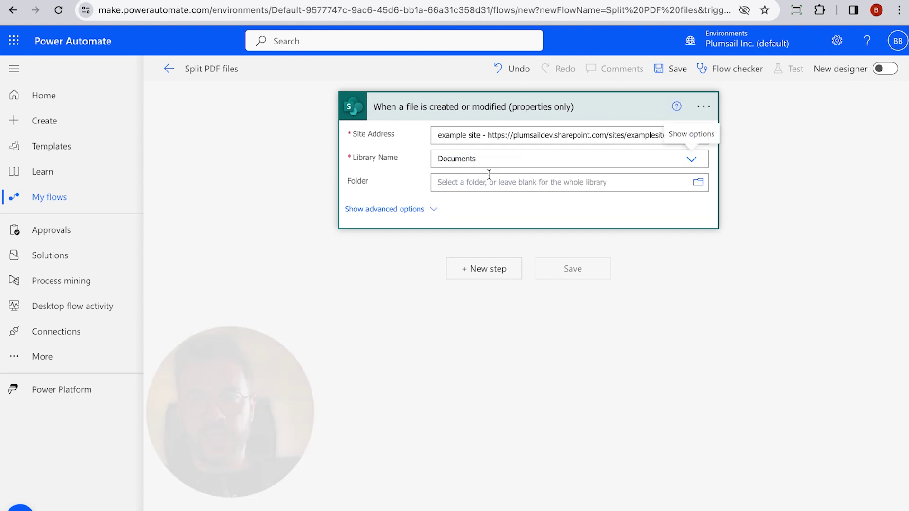
Step: Add SharePoint Get file content with example site and the trigger's Identifier as File Identifier
left_click(484, 269)
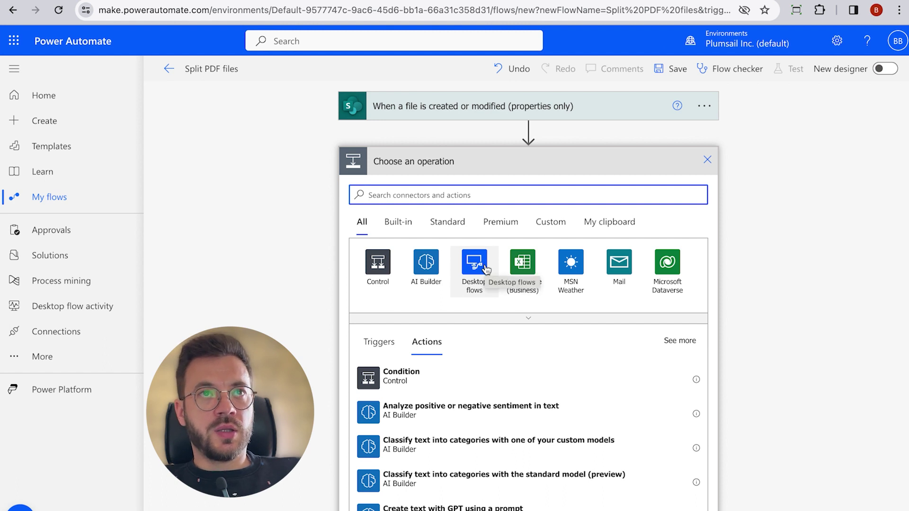
type("get file content")
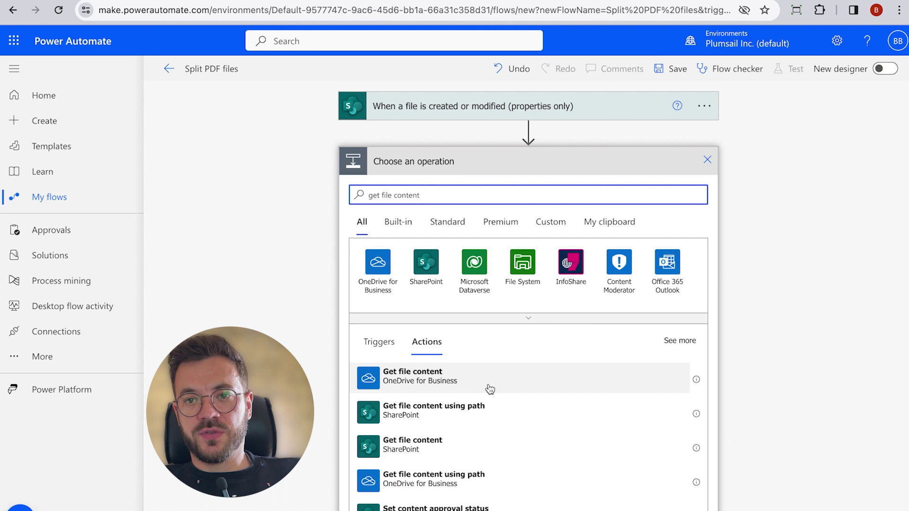
left_click(448, 436)
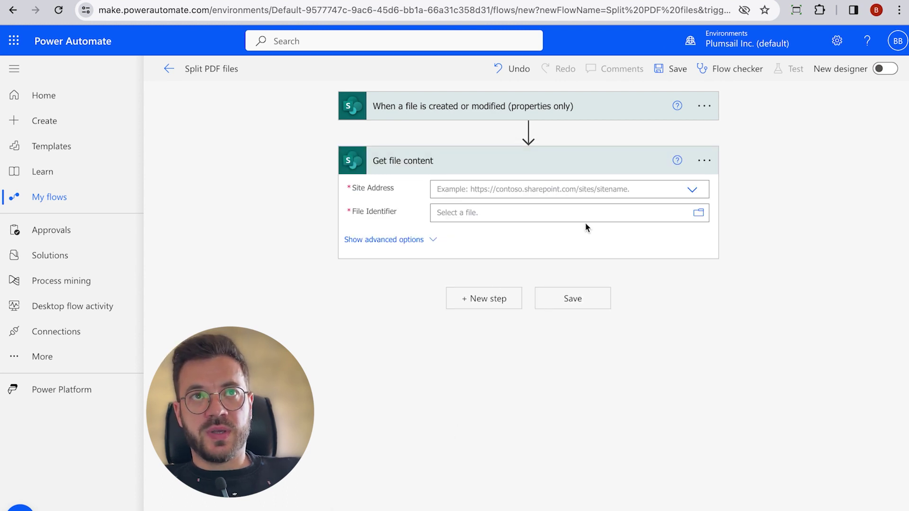
left_click(612, 189)
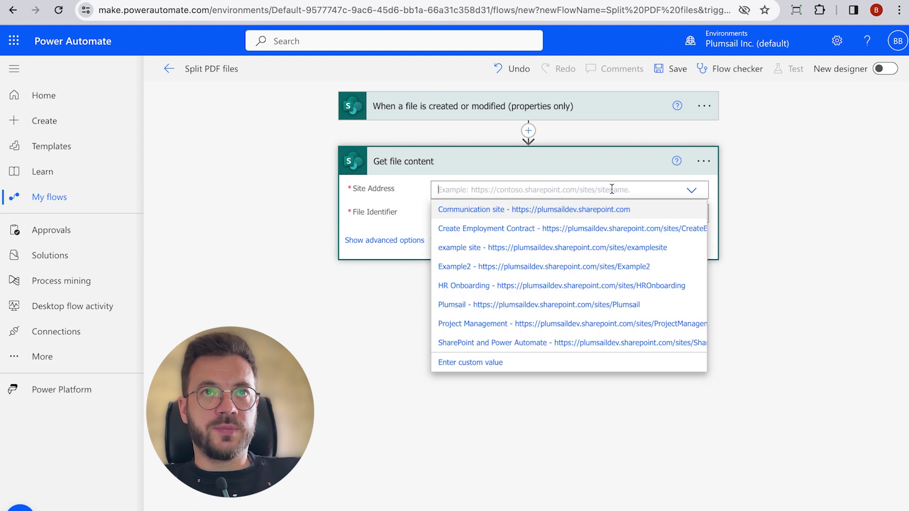
left_click(596, 245)
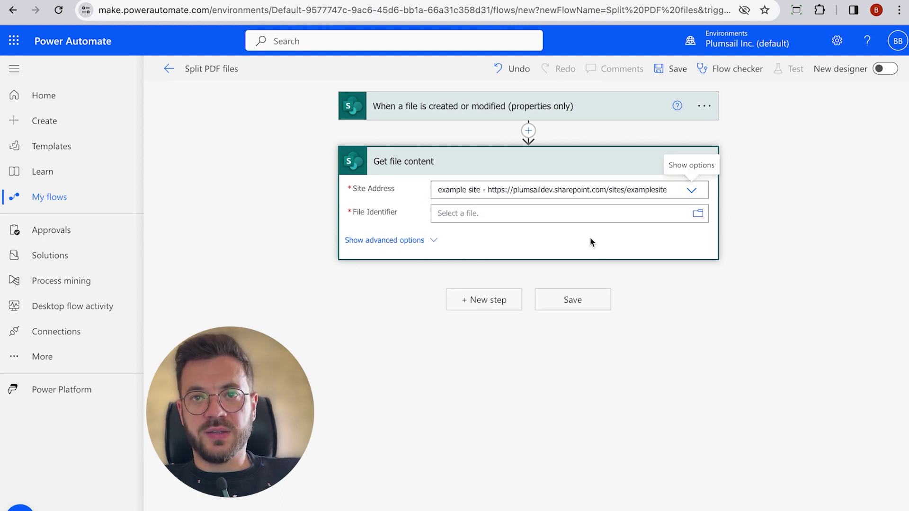
left_click(560, 216)
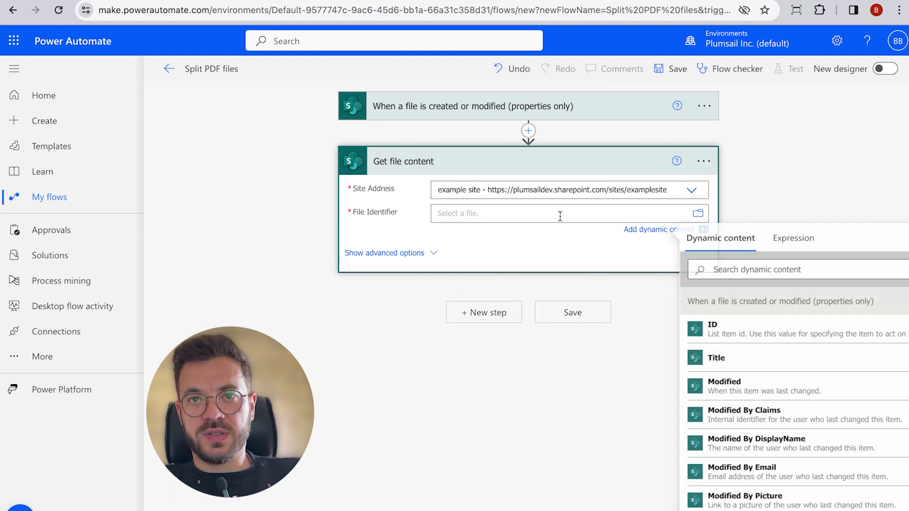
left_click(768, 268)
type("identi")
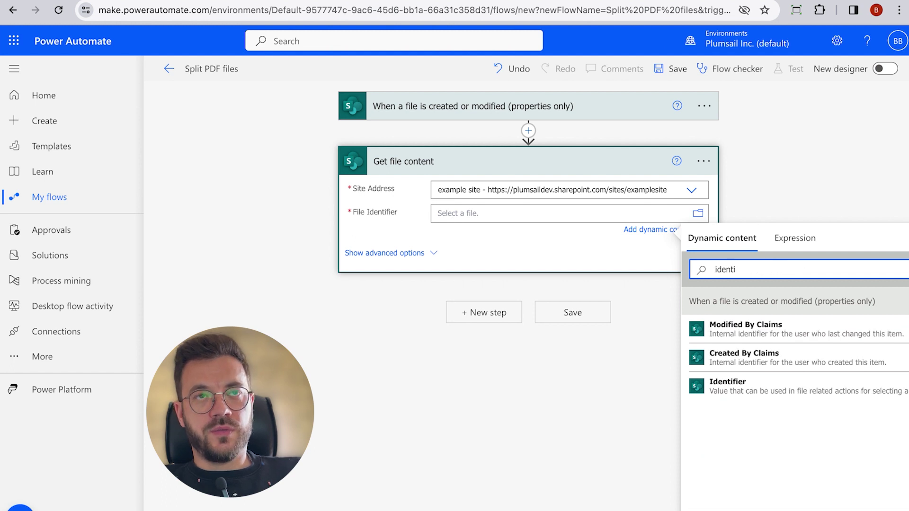
left_click(724, 384)
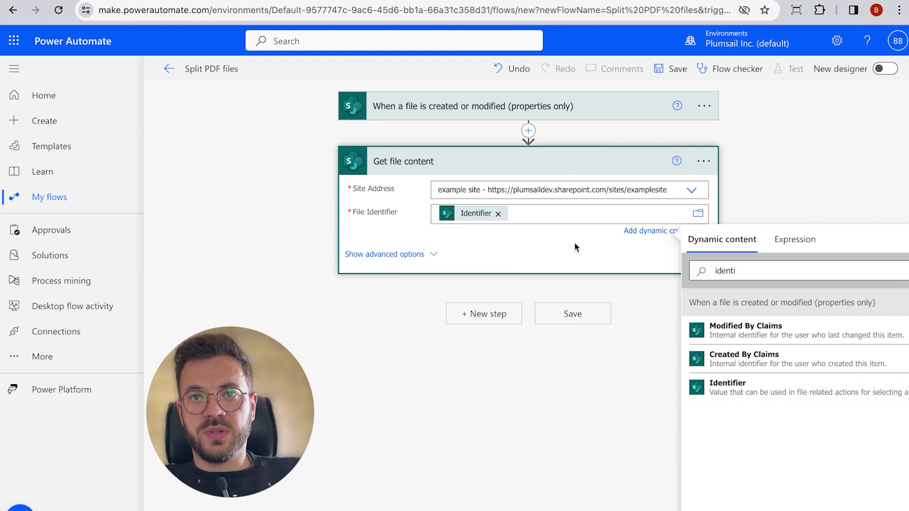
left_click(576, 246)
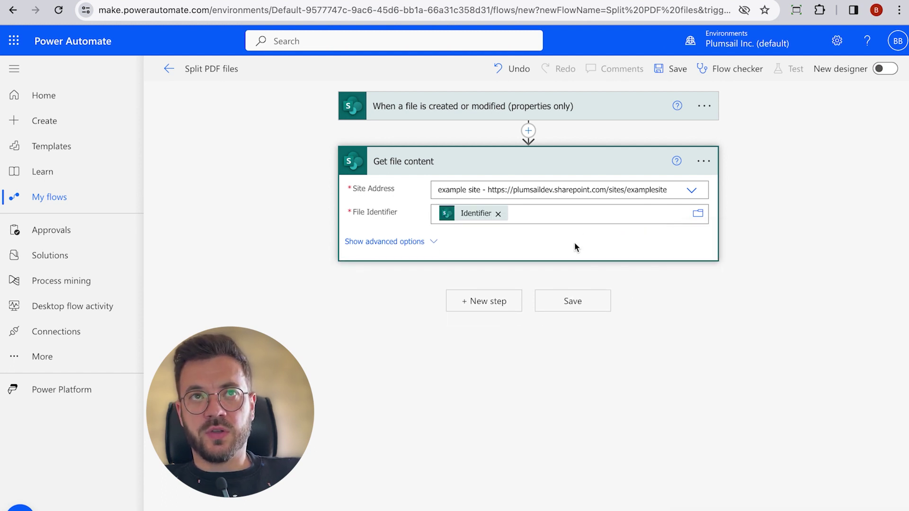
Step: In a new step, search 'plumsail' and scroll the Plumsail Documents actions down to Split PDF
left_click(499, 301)
type("pl")
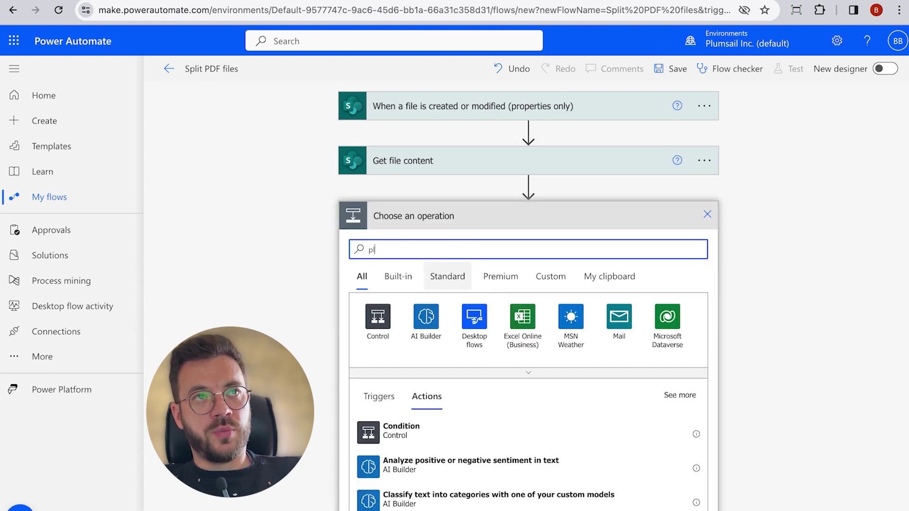
type("umsail")
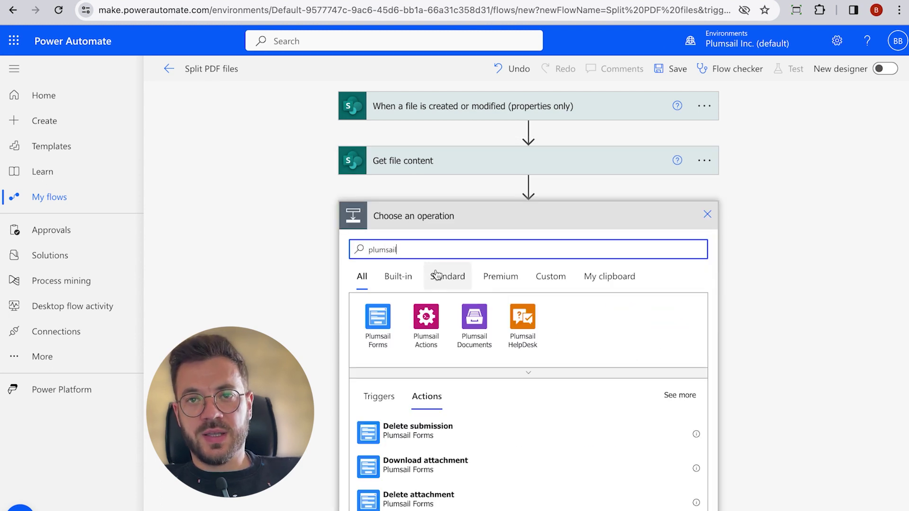
left_click(473, 318)
scroll(752, 287, "down", 3)
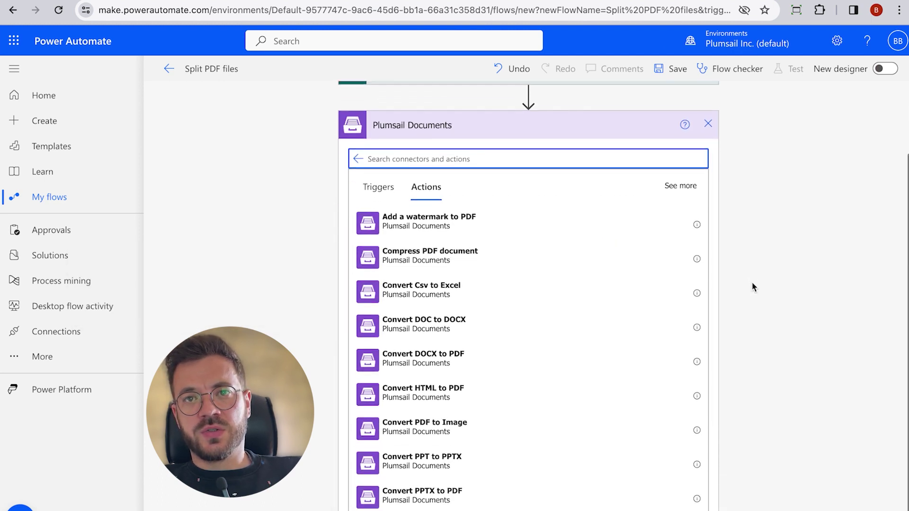
scroll(551, 237, "down", 2)
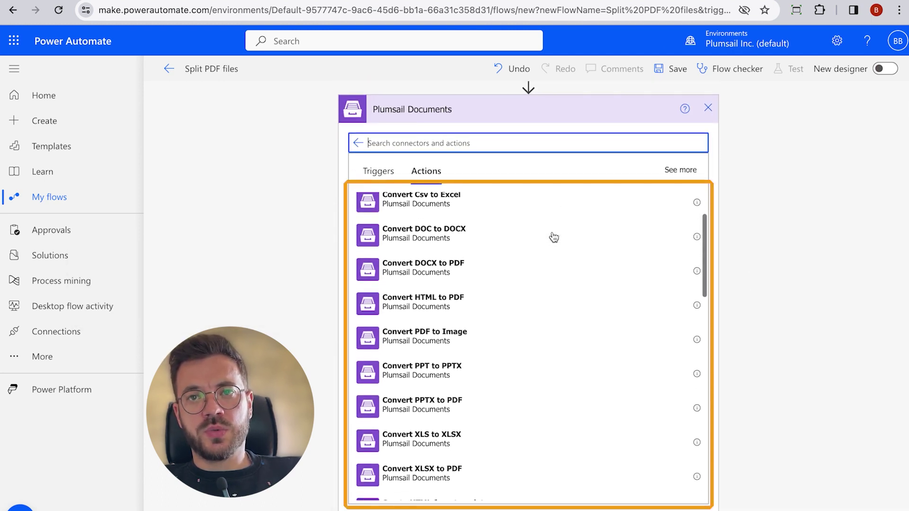
scroll(554, 237, "down", 7)
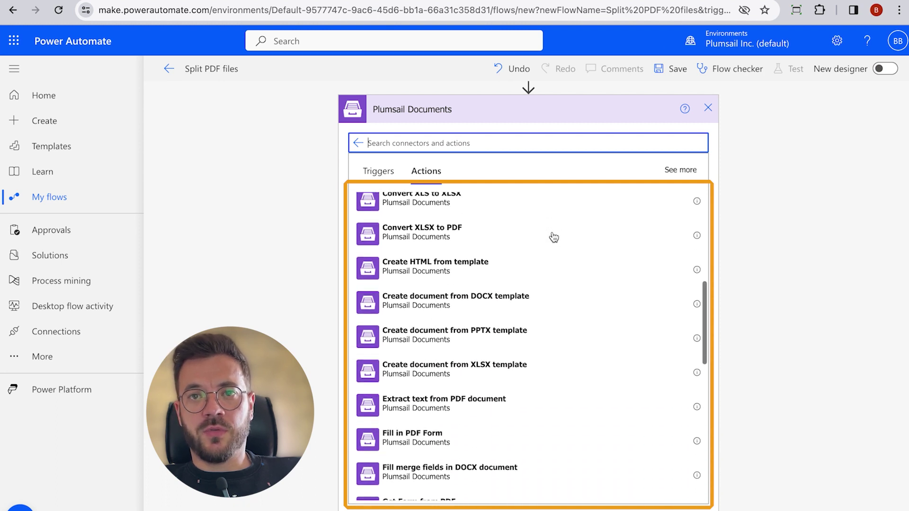
scroll(554, 237, "down", 6)
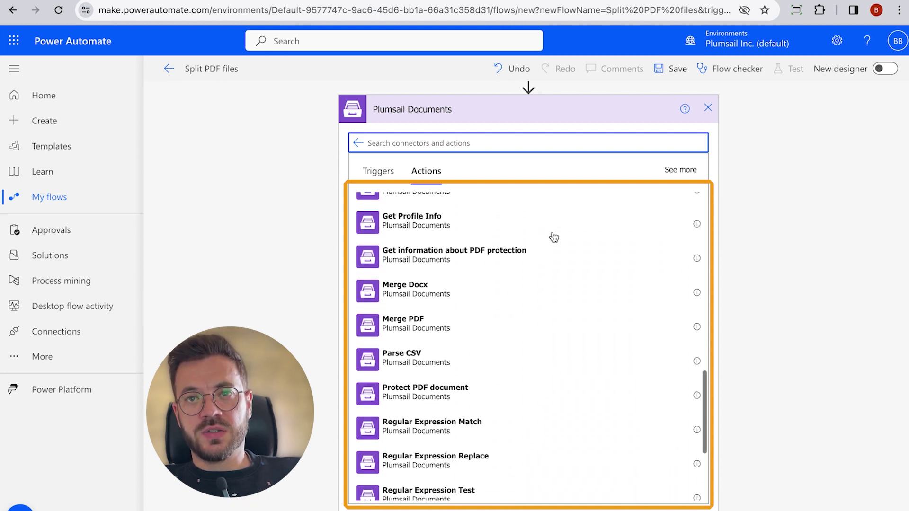
scroll(550, 238, "down", 3)
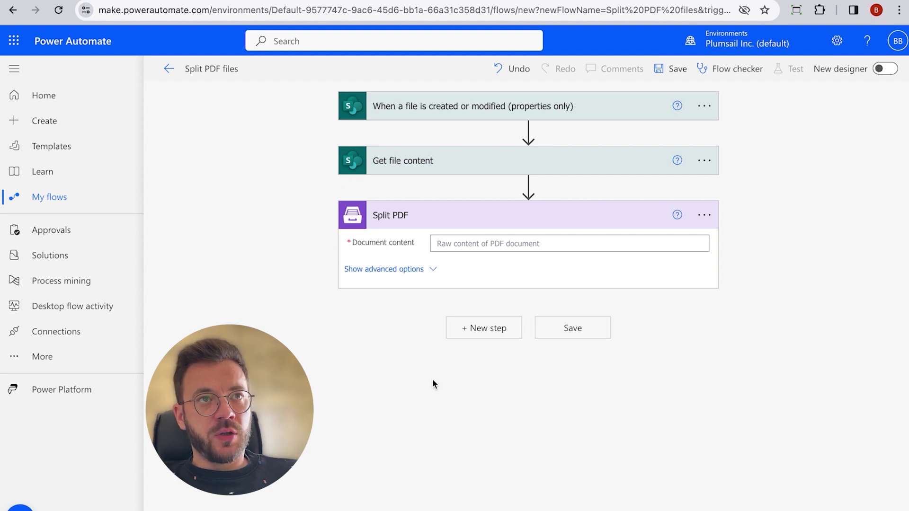
Step: Feed File Content into Split PDF and set Start Page 3, End Page 3, Split At Page 1
left_click(497, 245)
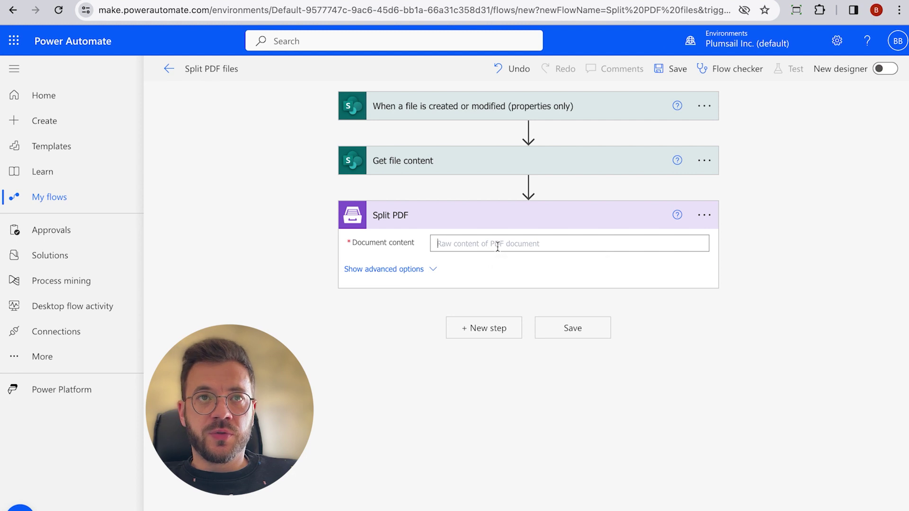
left_click(731, 360)
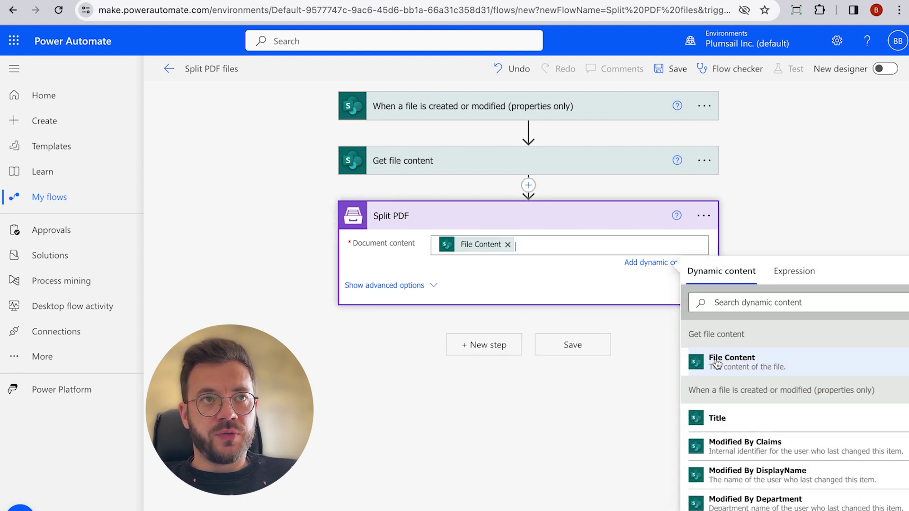
left_click(434, 284)
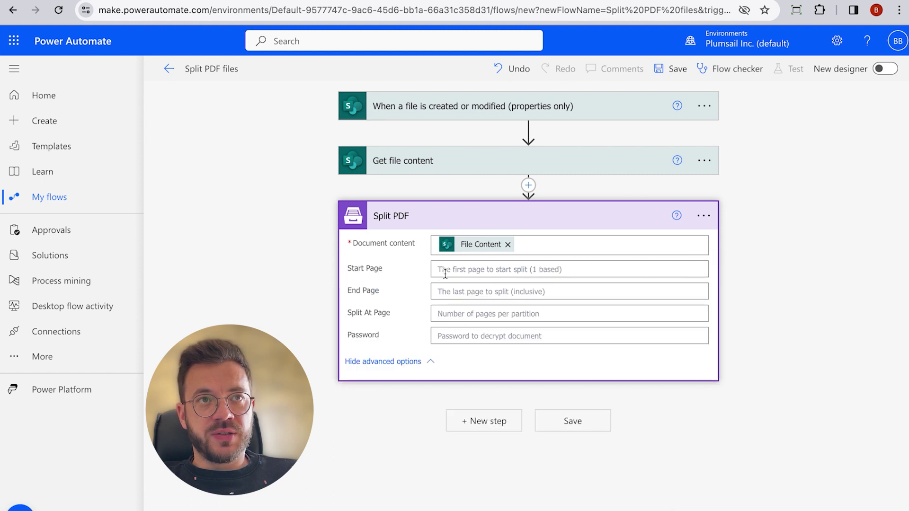
left_click(452, 270)
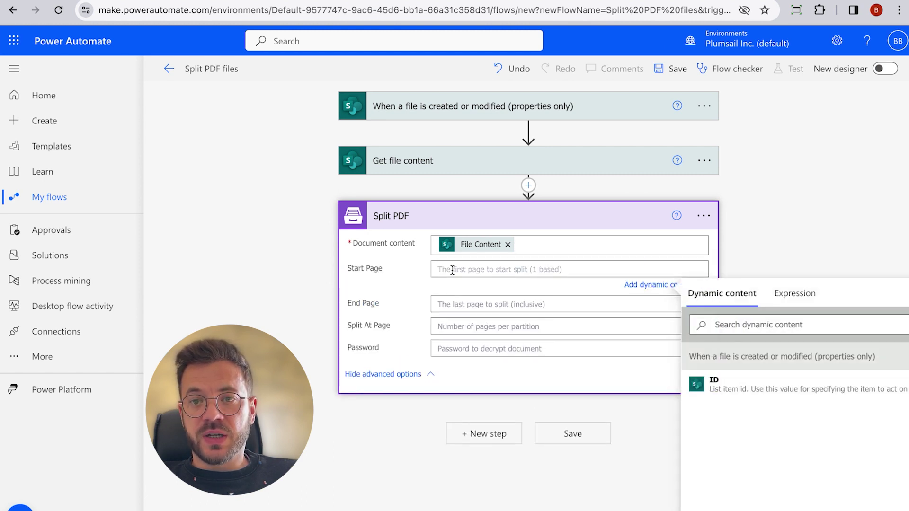
type("3")
left_click(452, 299)
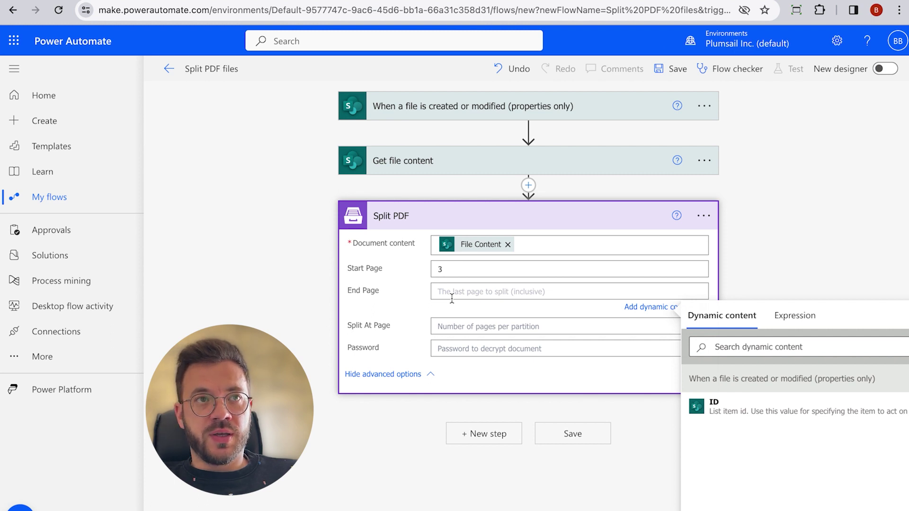
type("3")
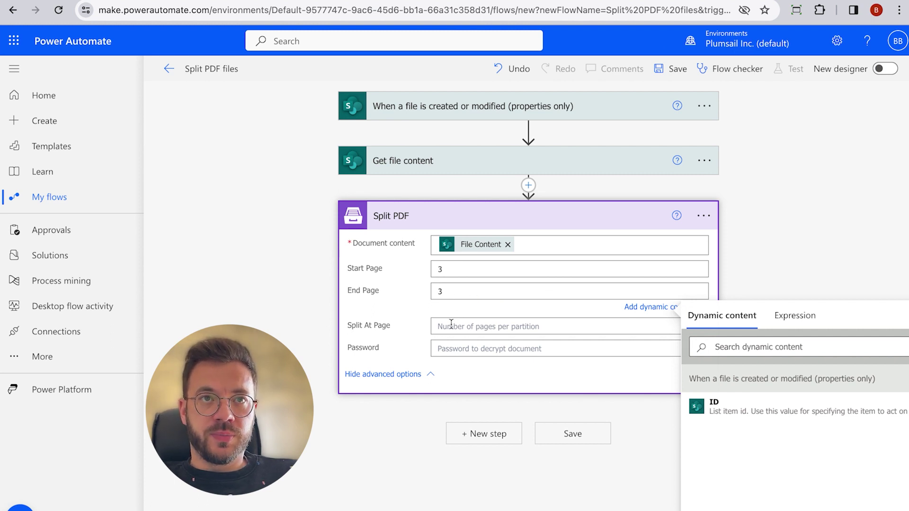
left_click(451, 326)
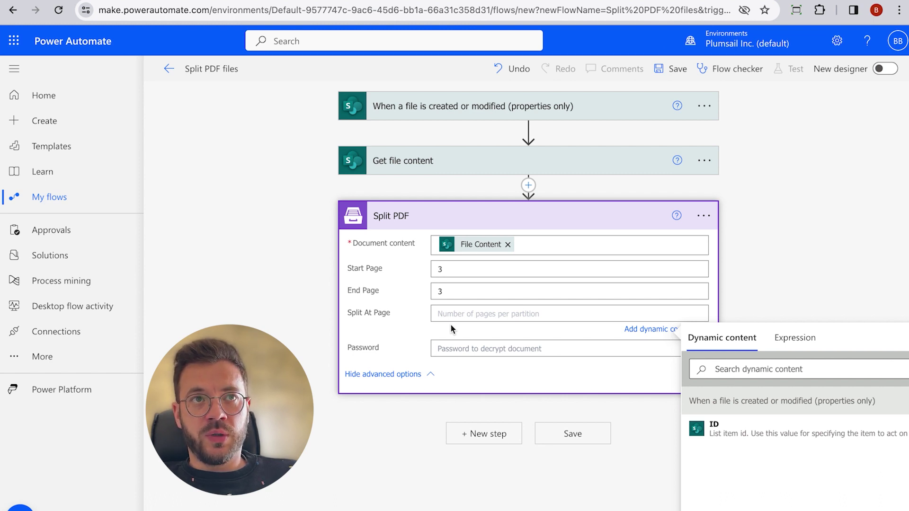
type("1")
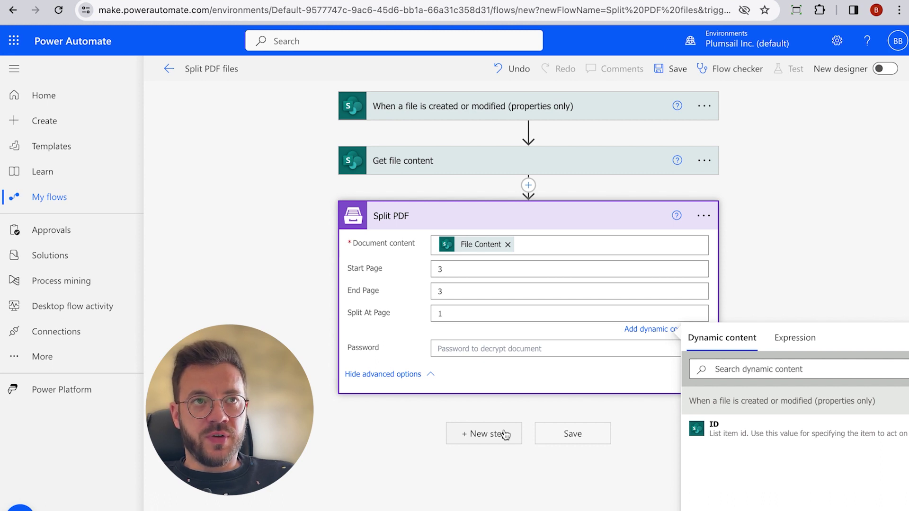
Step: Add a Send an email (V2) step and enter the recipient's e-mail address
left_click(504, 433)
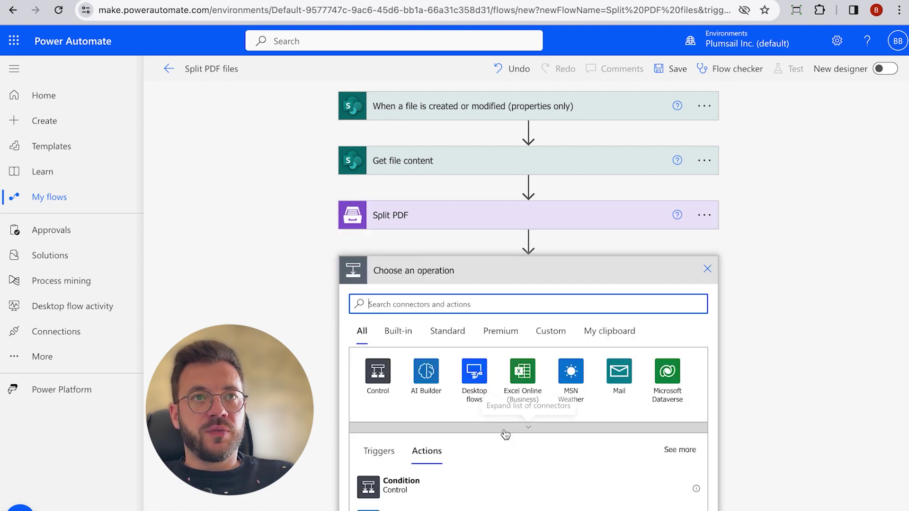
type("send")
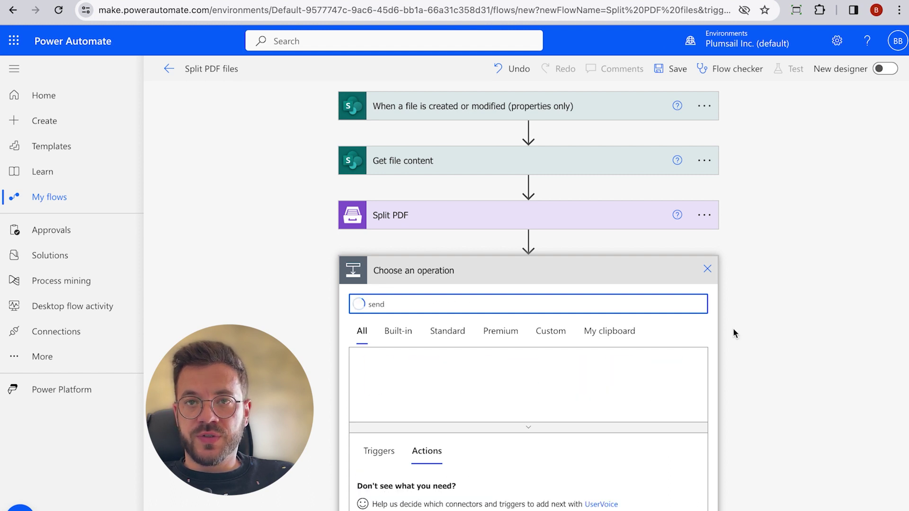
type(" an email")
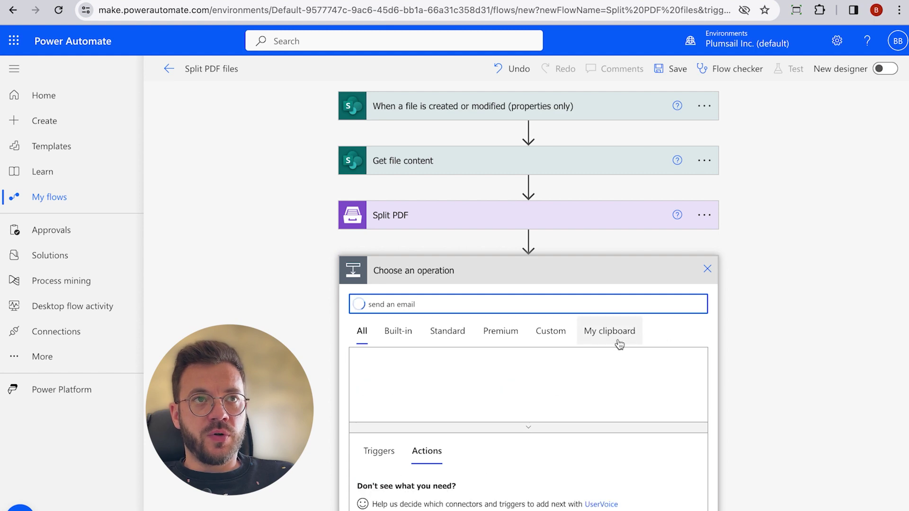
scroll(611, 342, "down", 3)
scroll(618, 344, "down", 2)
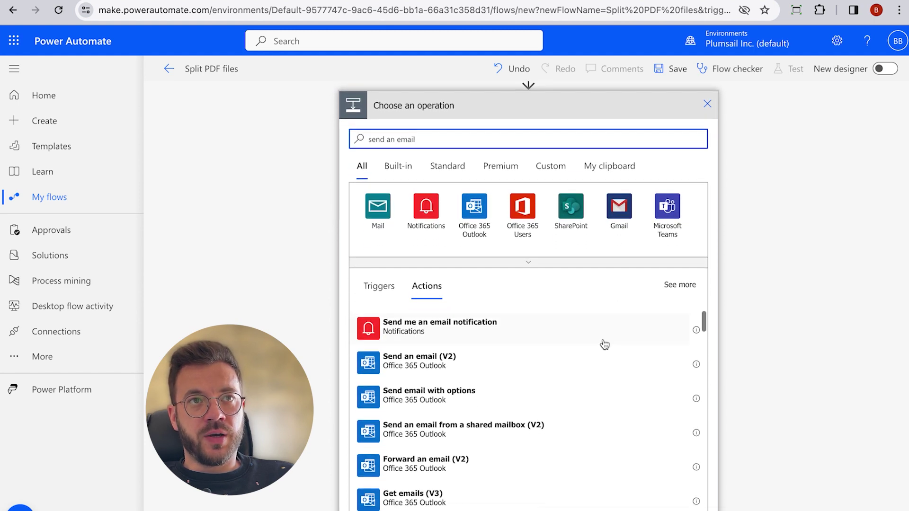
left_click(485, 365)
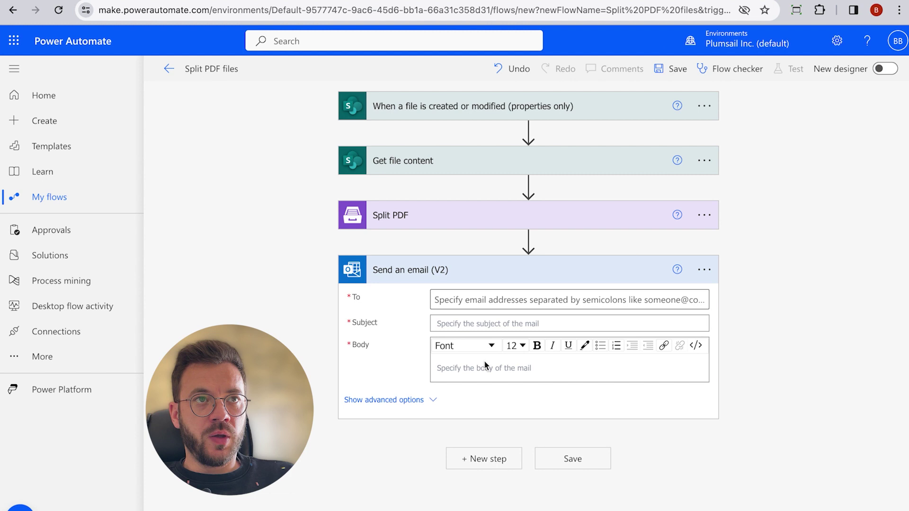
left_click(464, 300)
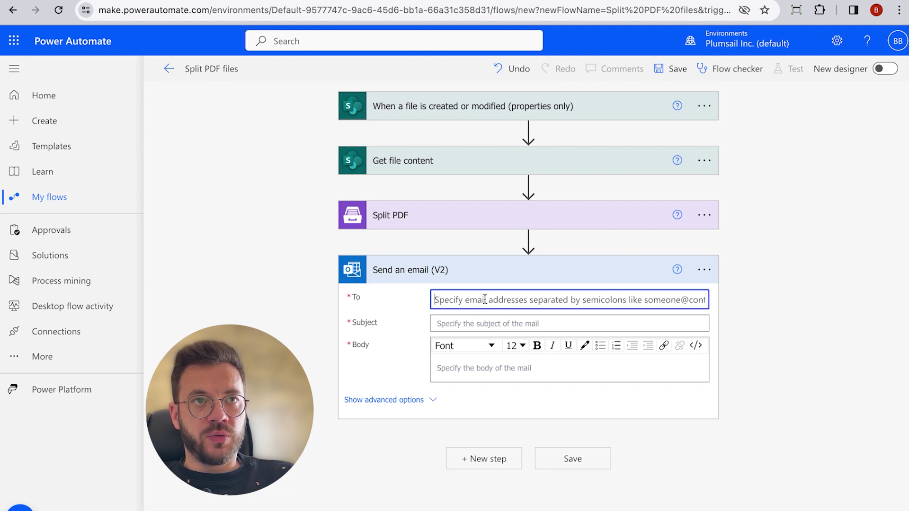
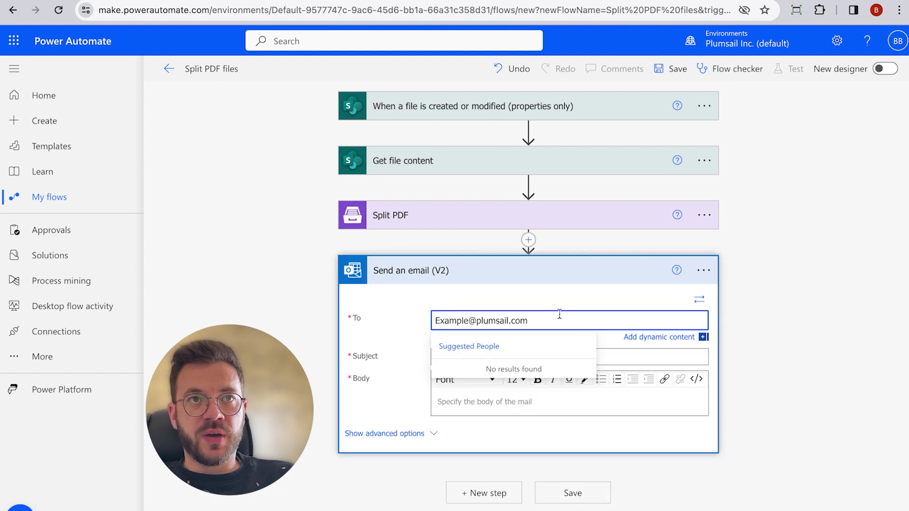
key("Tab")
Step: Set subject 'Extracted pages' and body 'Hello,' then 'Please find extracted pages.' on a new line
type("Extracted pages")
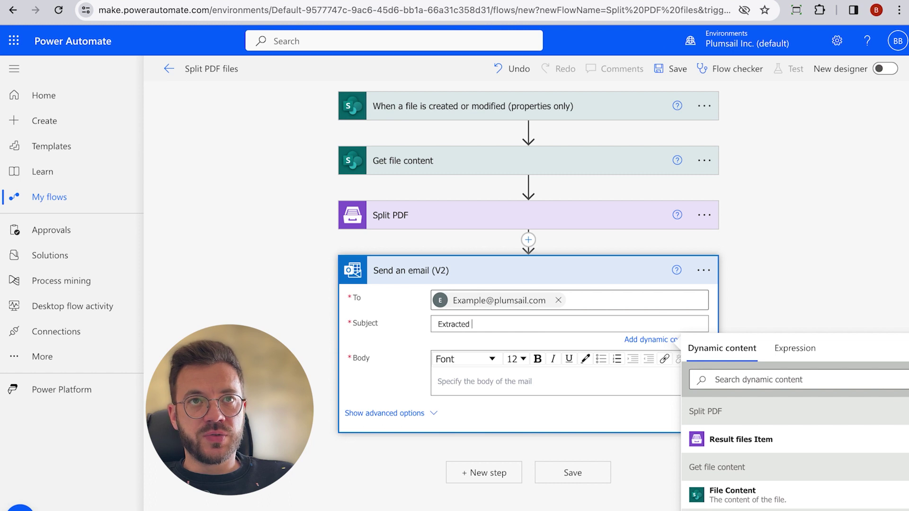
left_click(459, 391)
type("Hello,")
key("Return")
key("Return")
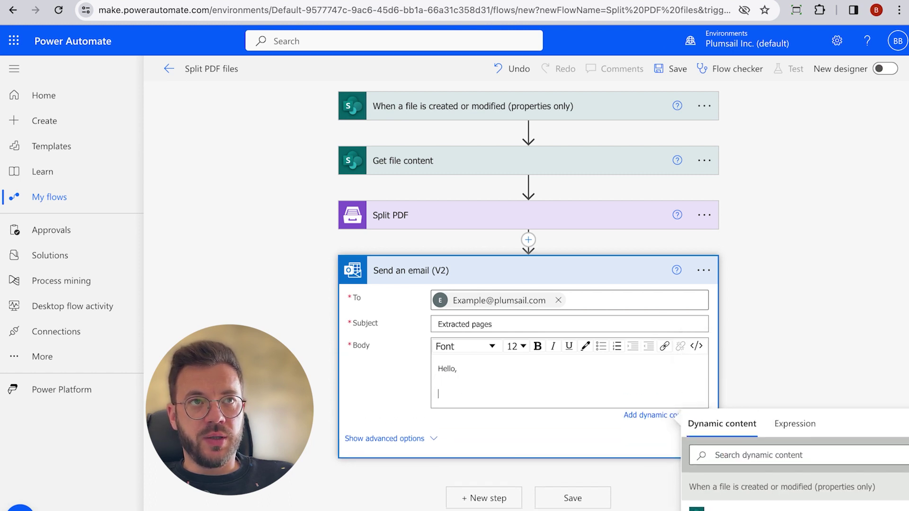
type("Please find extracted pages.")
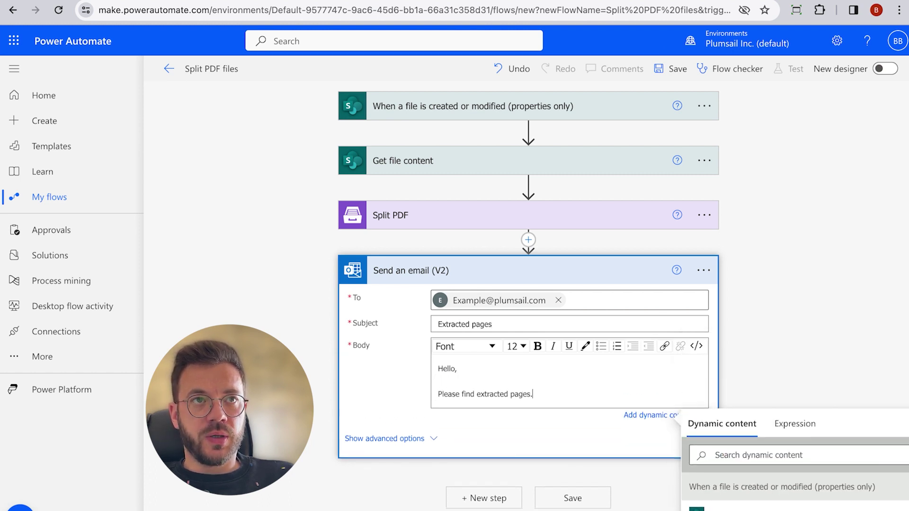
Step: Add an attachment named 'Invoice - ' plus File name with extension, with Result files Item as content
left_click(426, 435)
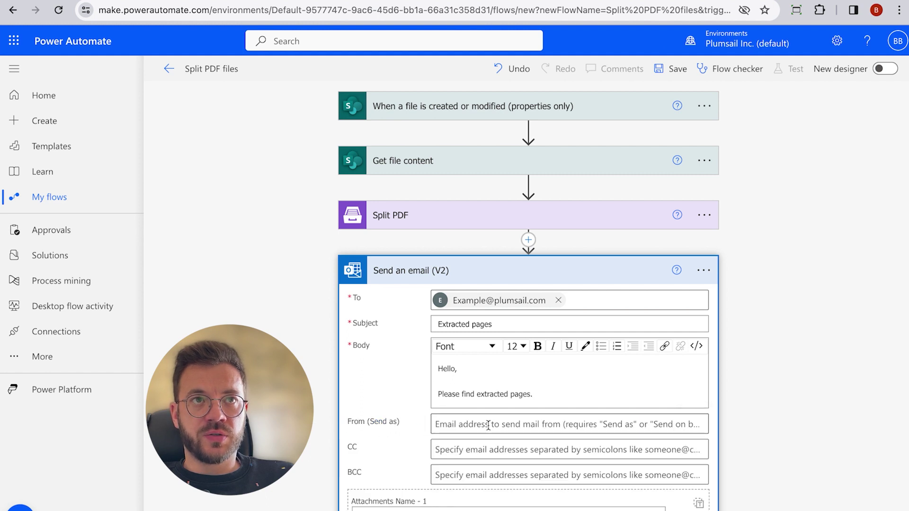
scroll(488, 426, "down", 2)
scroll(510, 425, "down", 2)
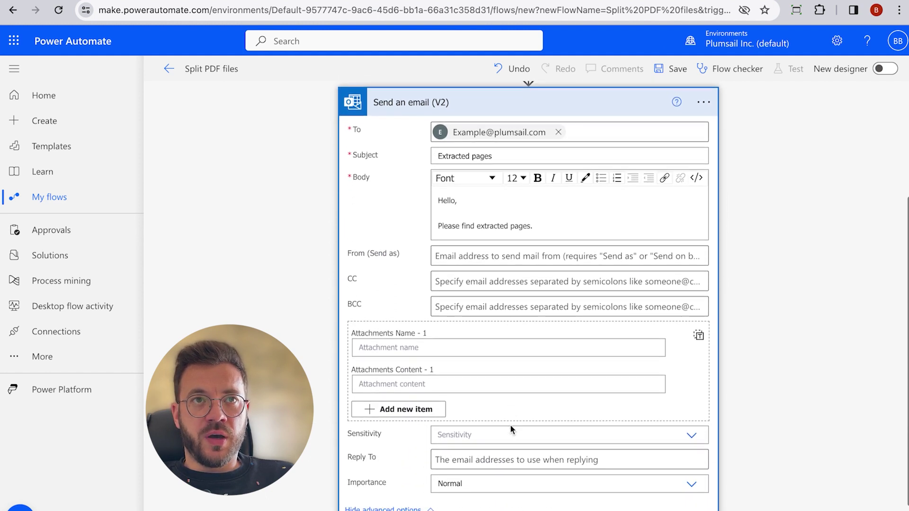
left_click(430, 350)
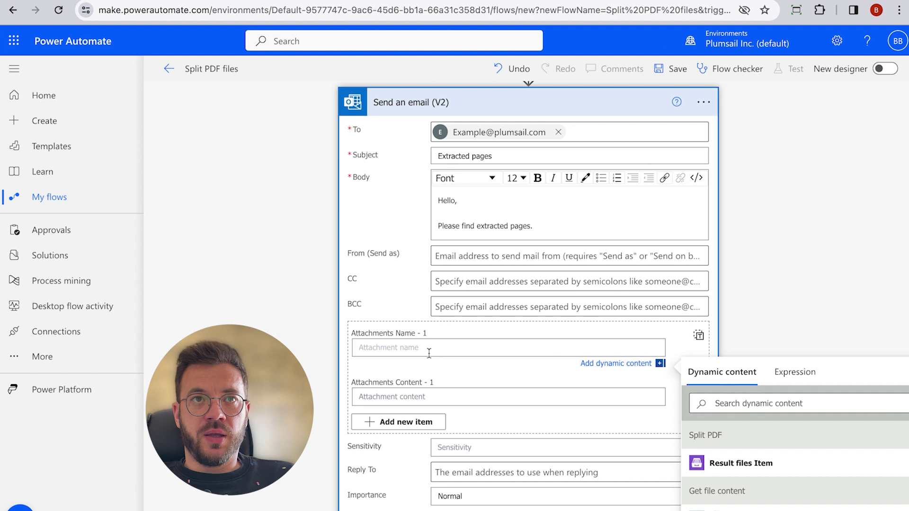
type("Invoi")
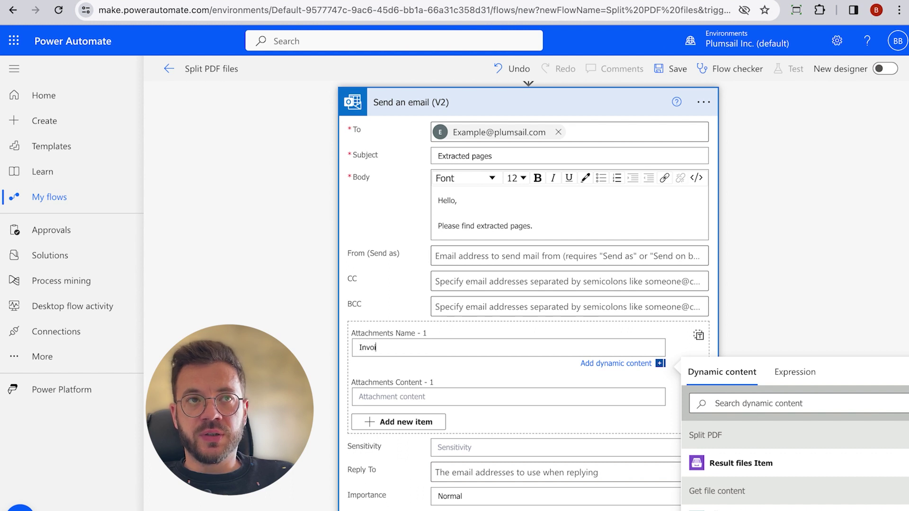
type("ce -")
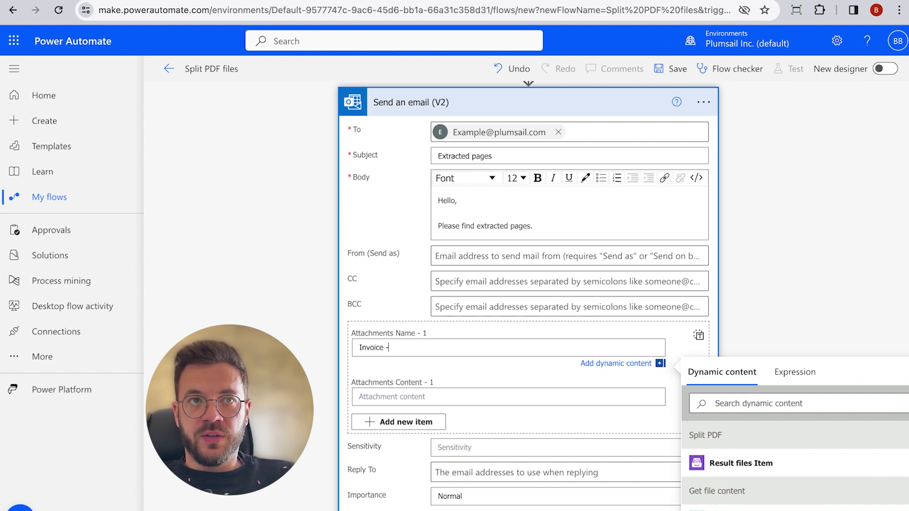
scroll(788, 296, "down", 2)
scroll(788, 297, "down", 1)
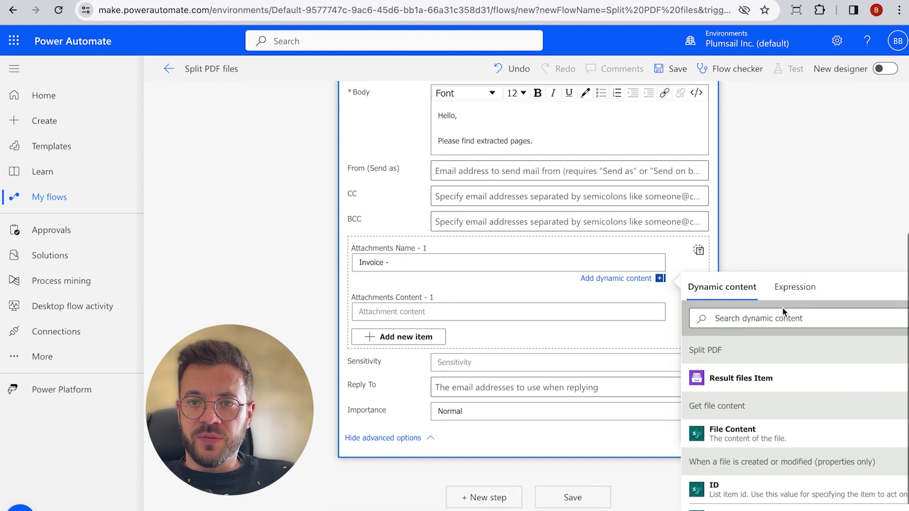
left_click(781, 314)
type("name")
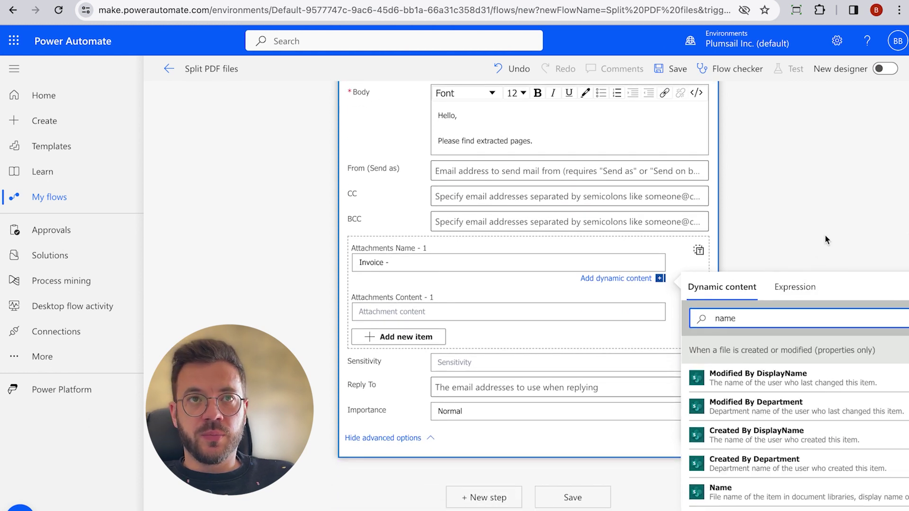
scroll(825, 234, "down", 1)
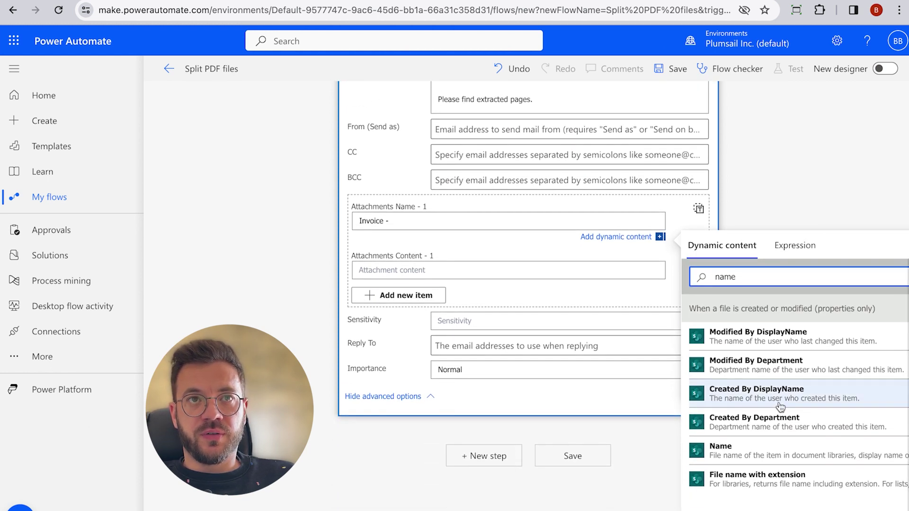
left_click(772, 481)
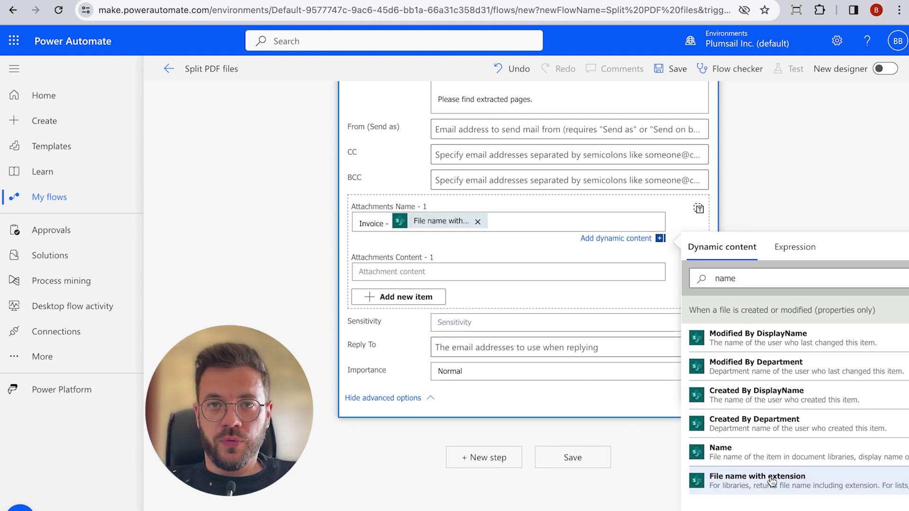
left_click(446, 274)
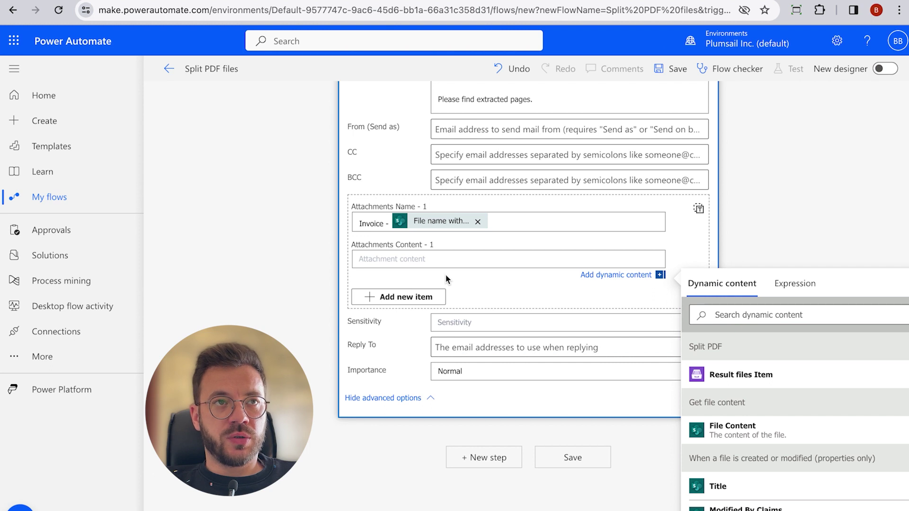
left_click(718, 376)
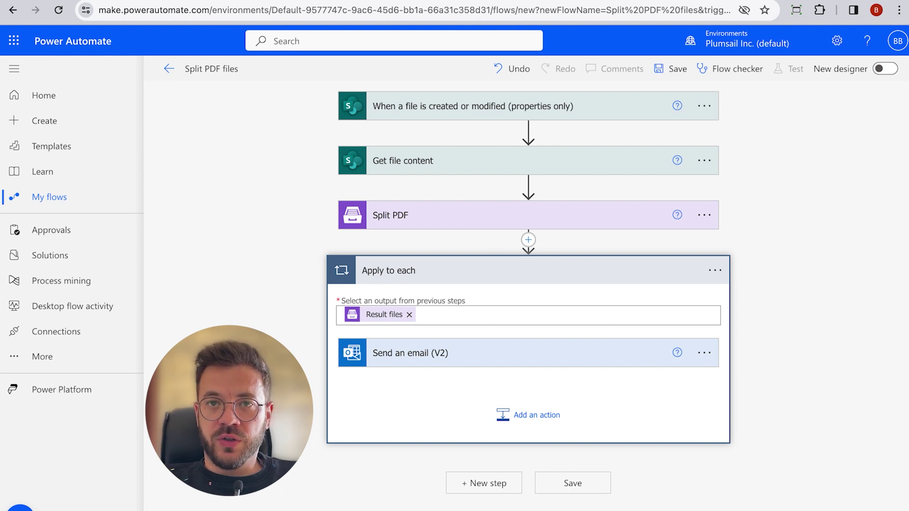
Step: Save the flow and start a manual test run
left_click(574, 488)
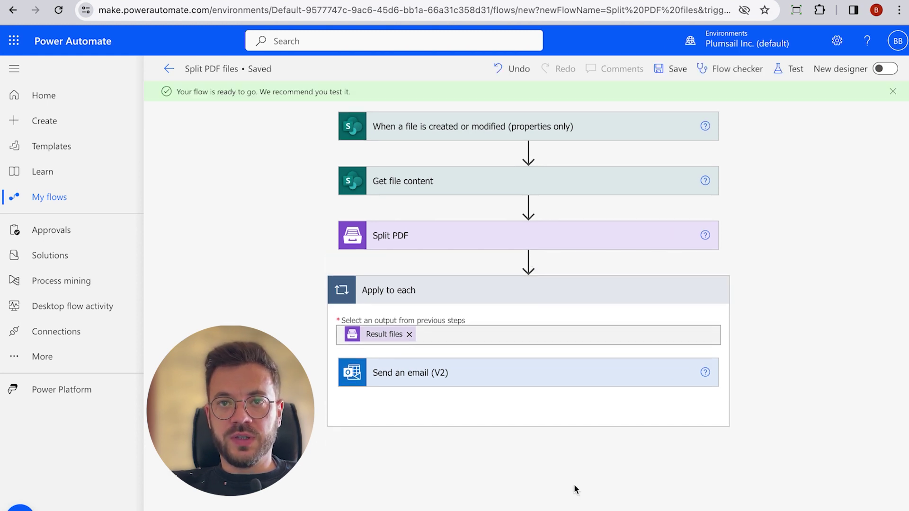
left_click(790, 72)
left_click(742, 99)
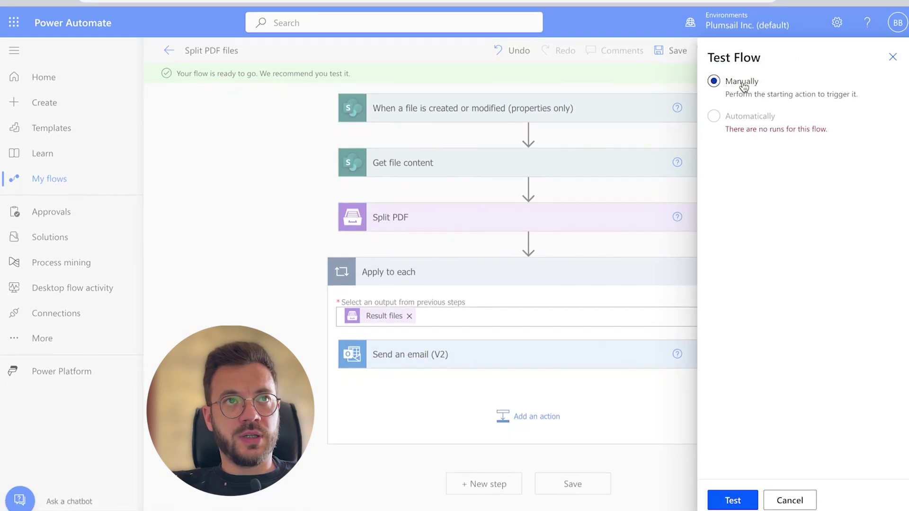
left_click(726, 492)
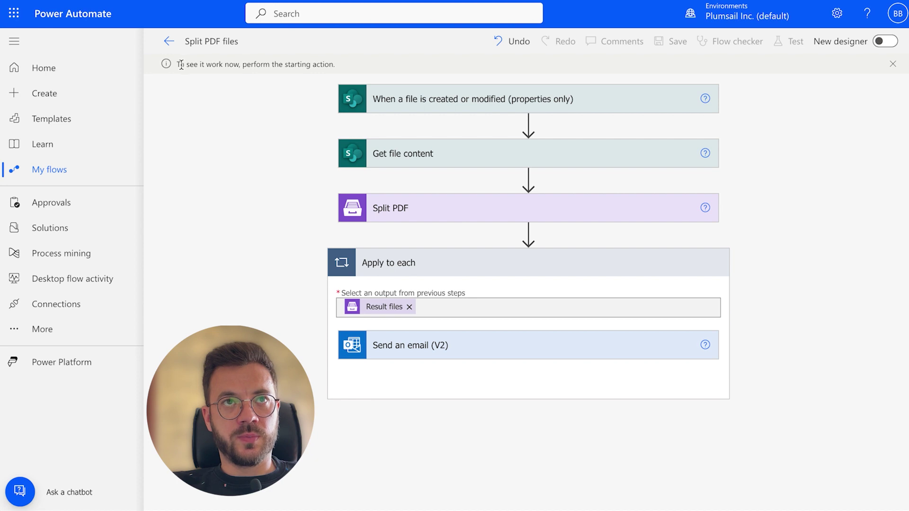
left_click_drag(179, 64, 339, 68)
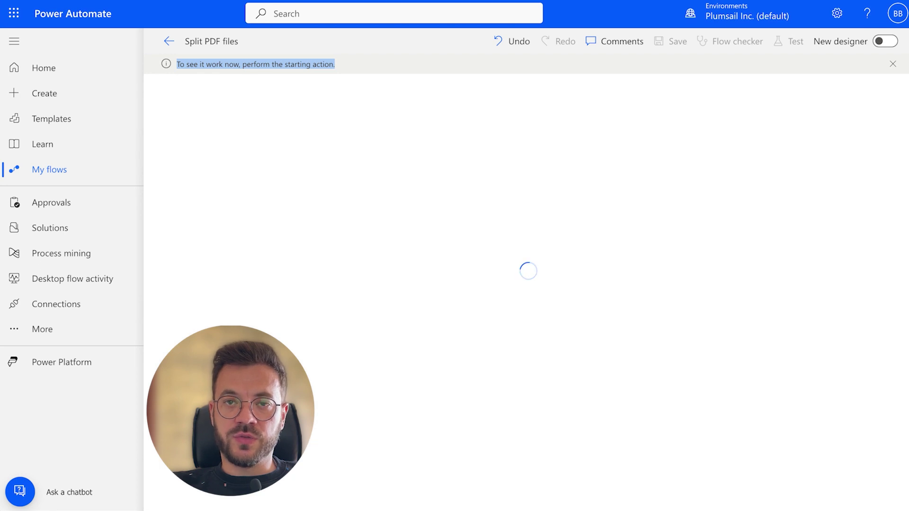
Step: Upload Service contract.pdf from Downloads to the example site's Documents library
key("Return")
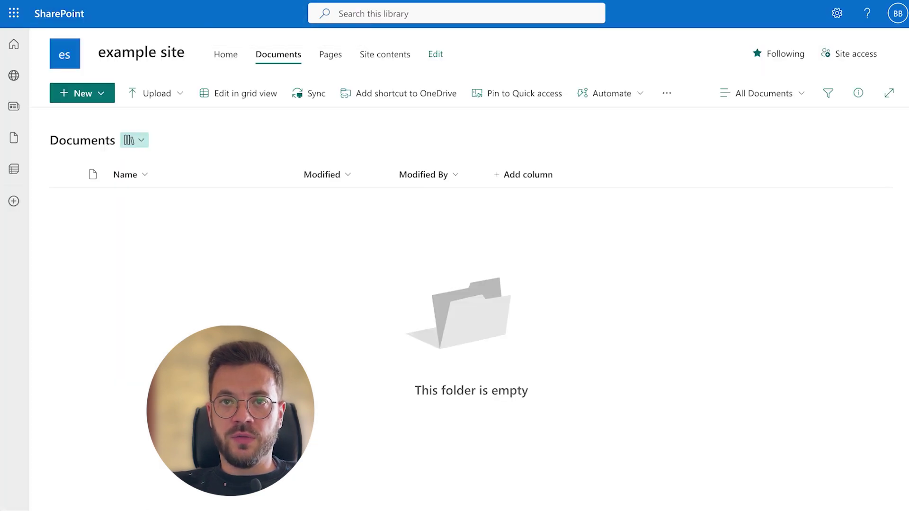
left_click(172, 94)
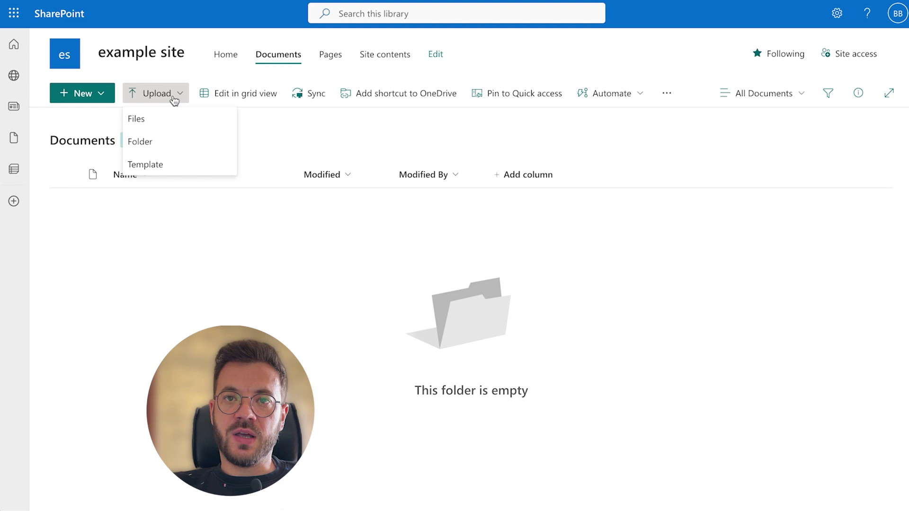
left_click(161, 118)
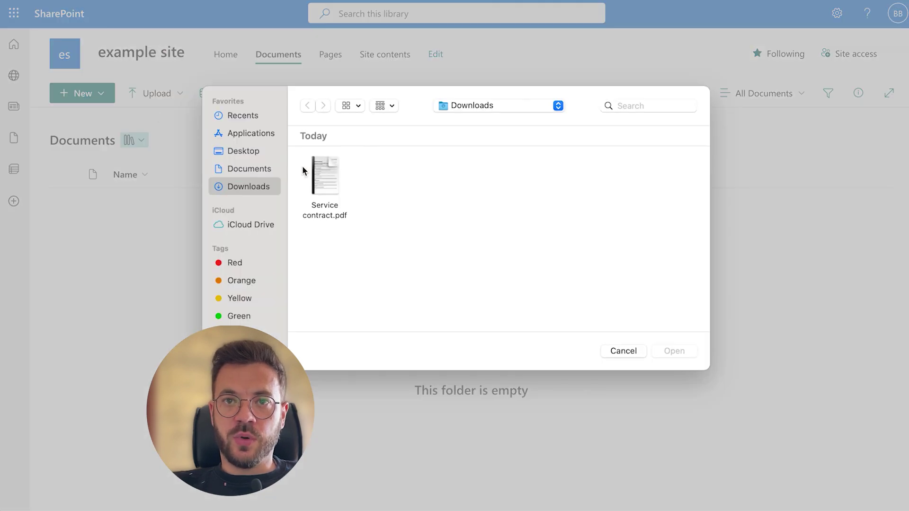
left_click(325, 165)
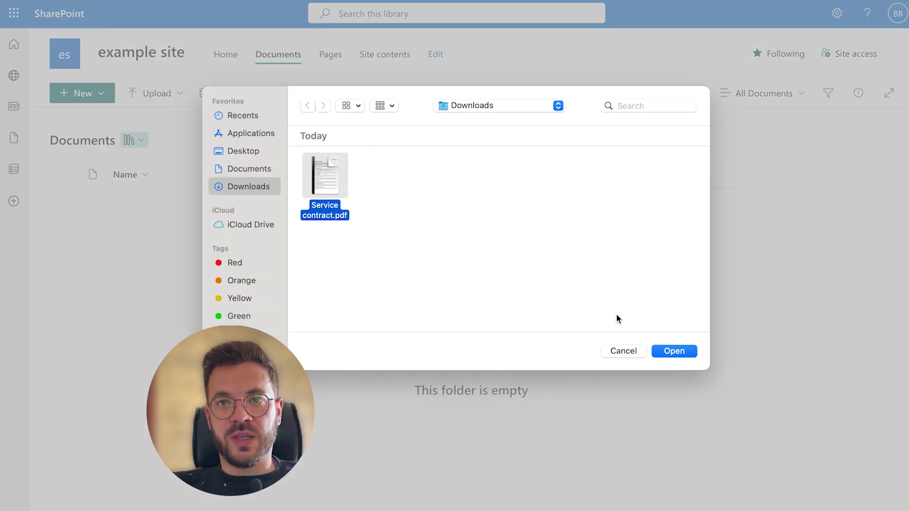
left_click(663, 352)
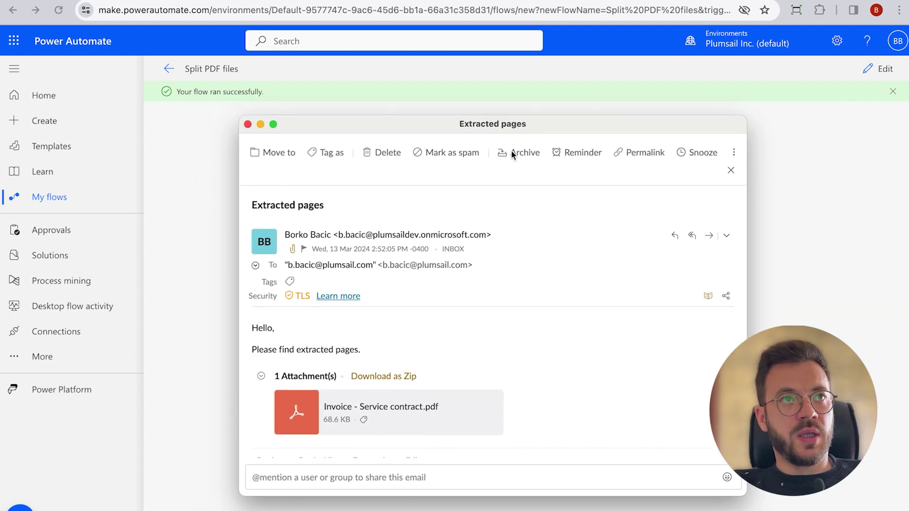
Step: Download the Invoice - Service contract.pdf attachment and save it to Downloads
scroll(340, 297, "down", 1)
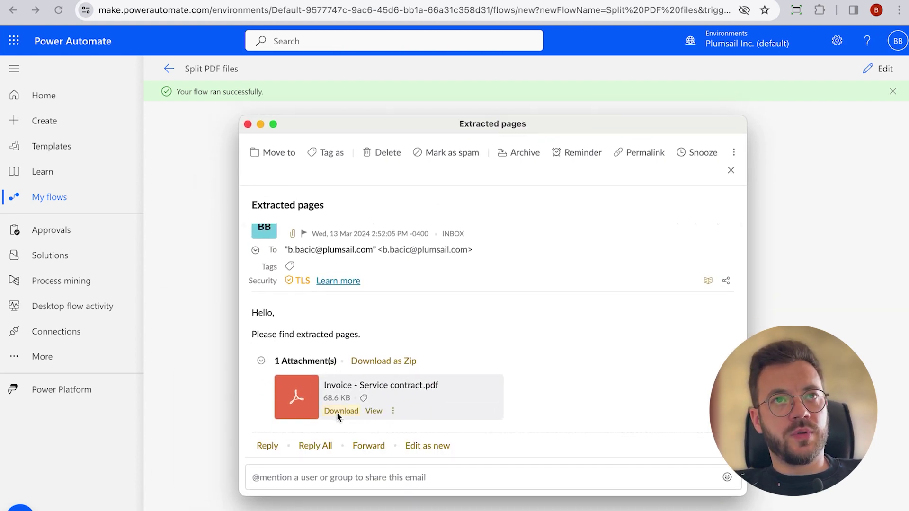
left_click(337, 411)
left_click(594, 339)
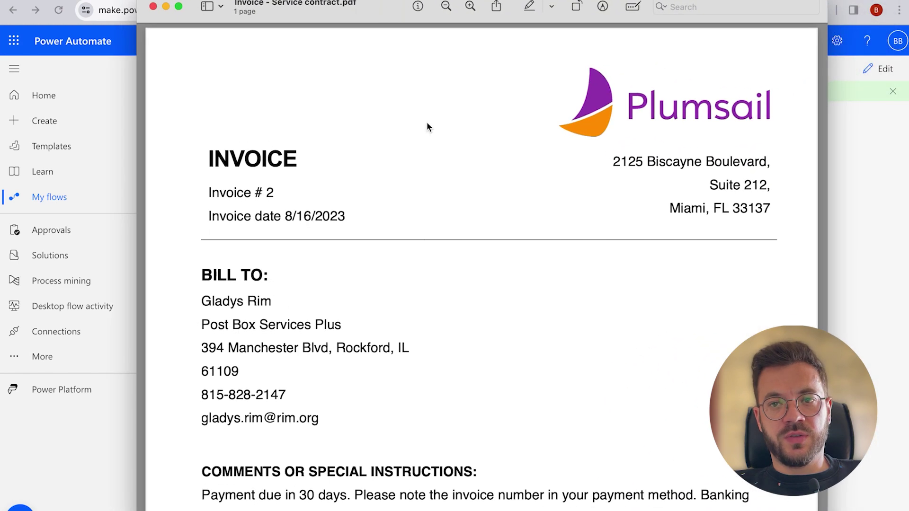
Step: Zoom out on the extracted 'Invoice - Service contract.pdf' to view the full page, including the three-product table with its $667.68 subtotal
scroll(434, 109, "down", 3)
left_click(446, 7)
scroll(462, 158, "down", 1)
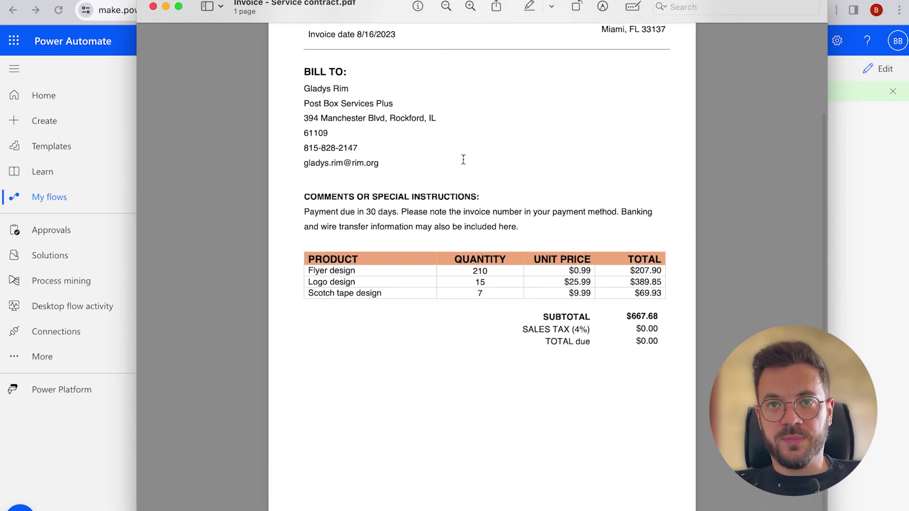